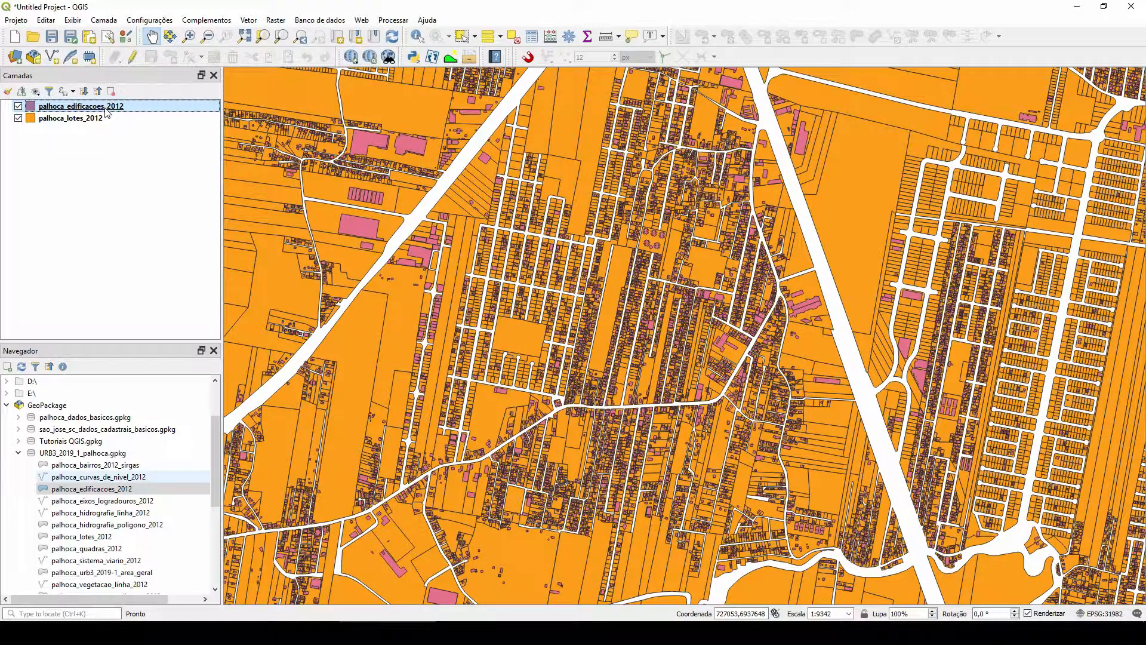
# Try to generate centroids for the palhoca_edificacoes_2012 layer with the Centroides geometry tool, and review the log
pyautogui.click(258, 22)
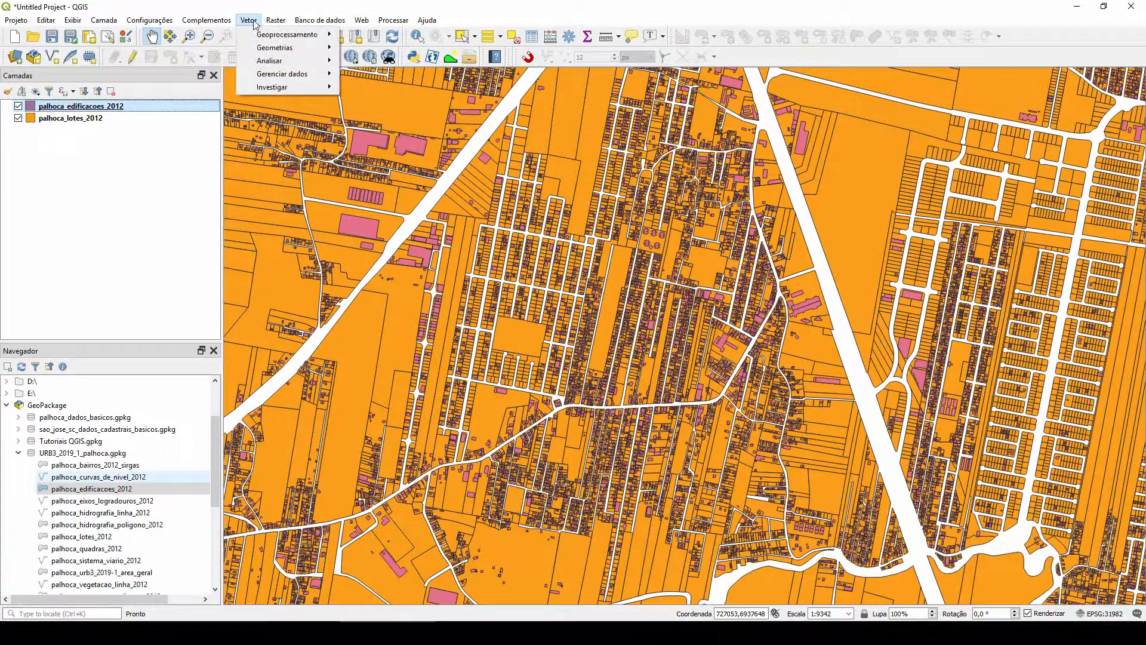
pyautogui.moveTo(290, 48)
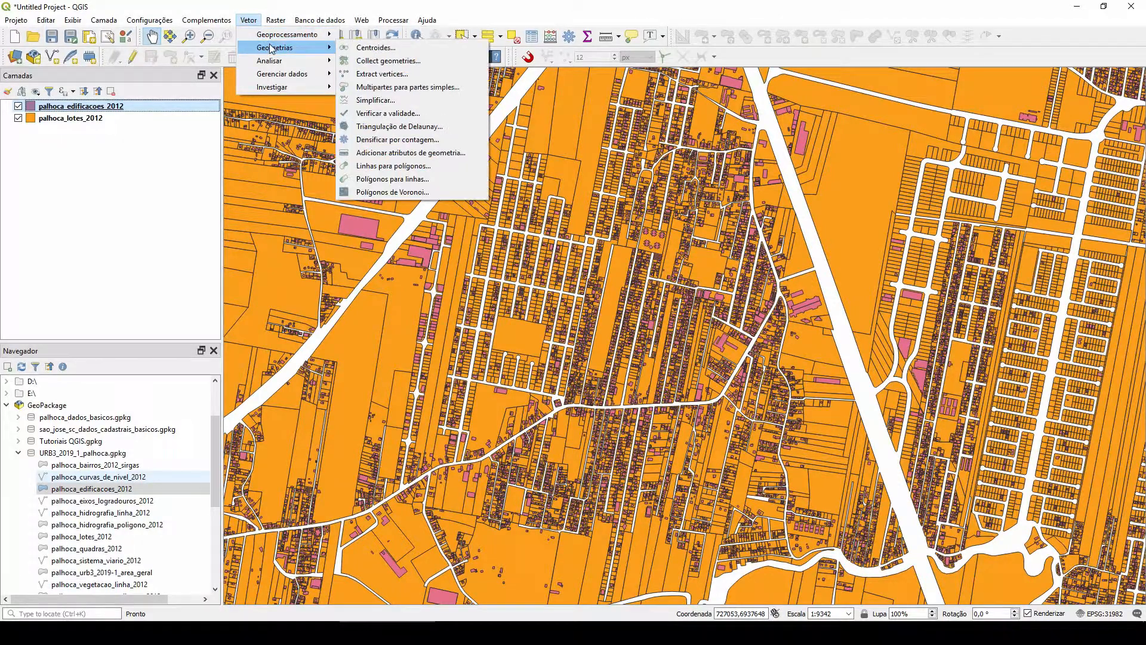
pyautogui.click(382, 50)
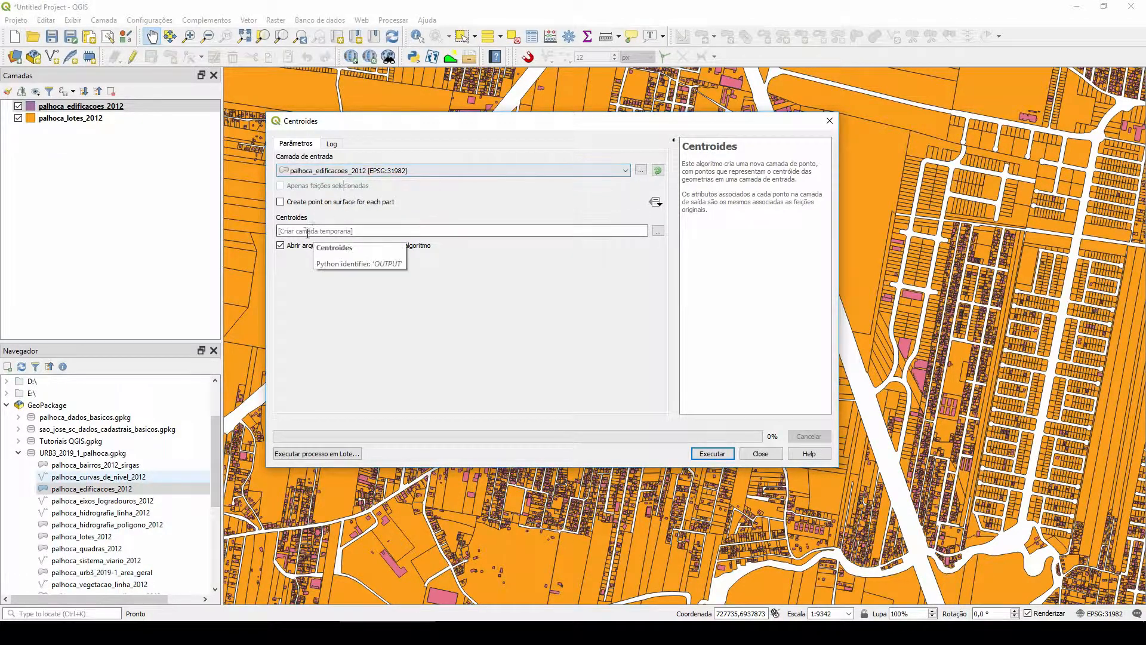
pyautogui.click(715, 454)
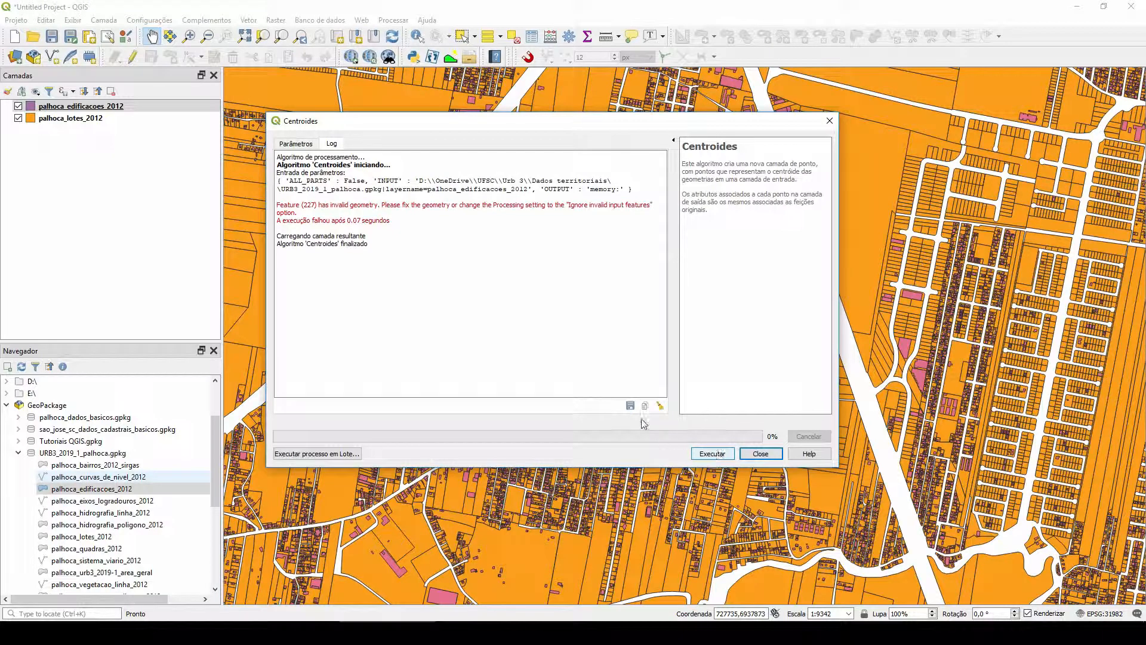
pyautogui.moveTo(390, 221); pyautogui.dragTo(268, 205)
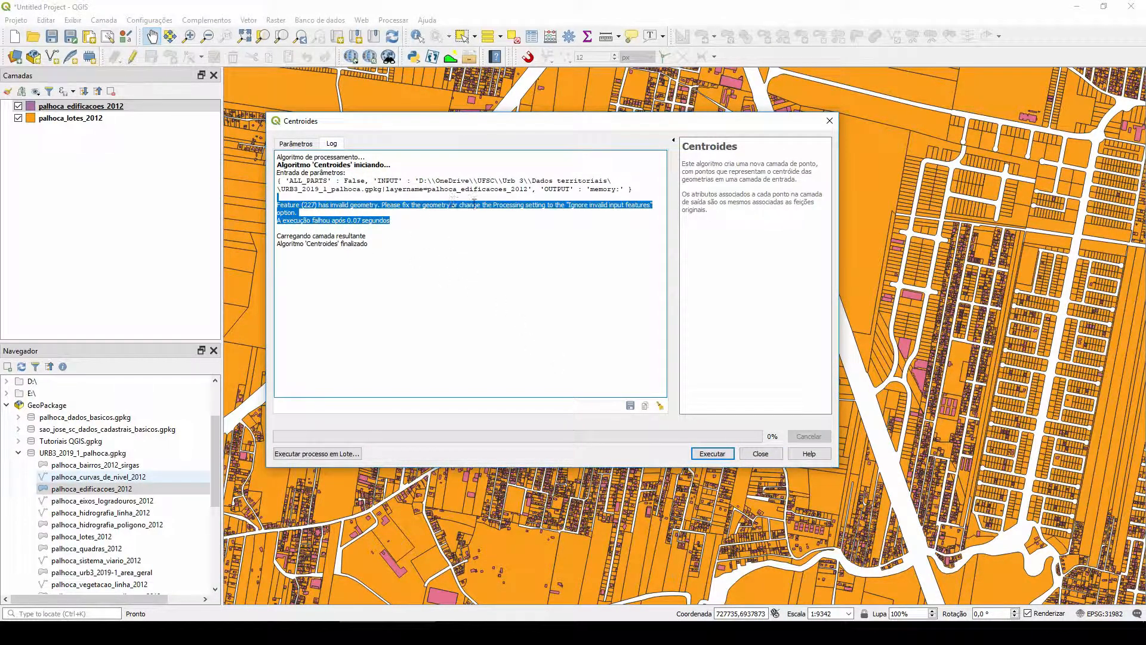
pyautogui.click(387, 242)
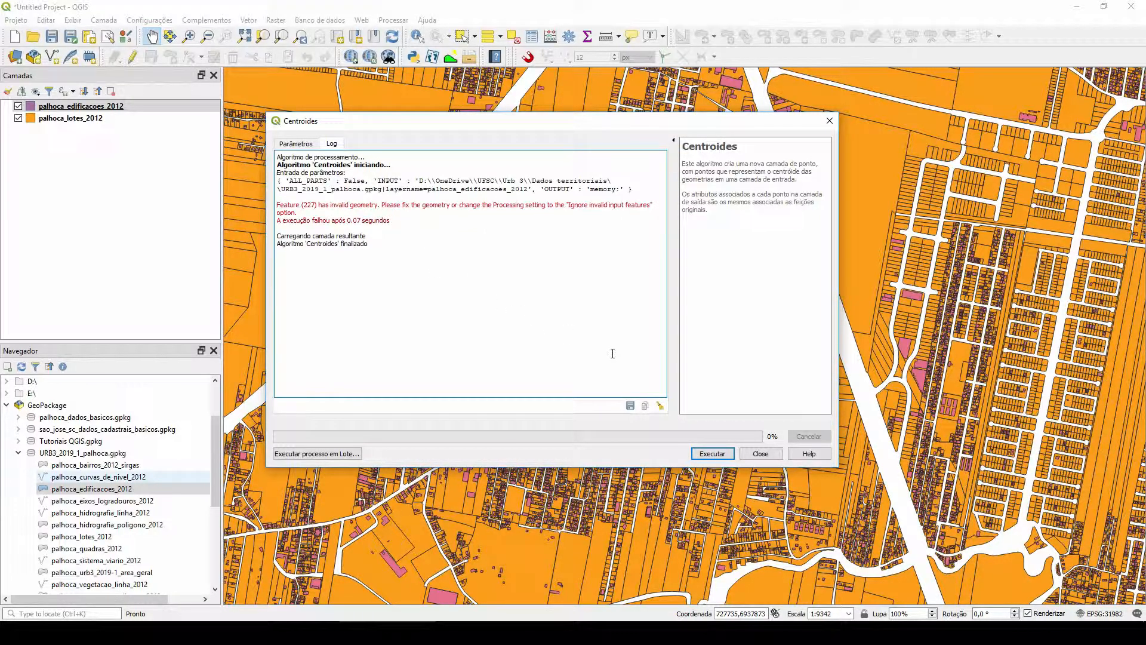
pyautogui.click(754, 453)
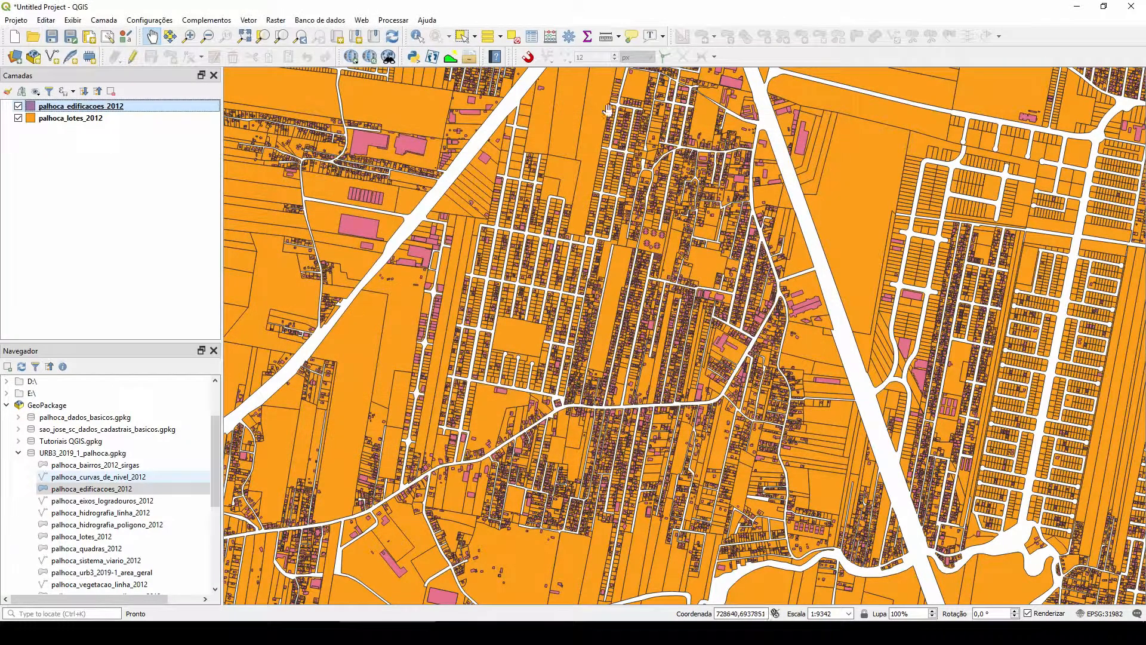
# Search the processing toolbox for "centroid" and run SAGA Polygon centroids on palhoca_edificacoes_2012, with centroids for each part and a temporary output
pyautogui.click(569, 37)
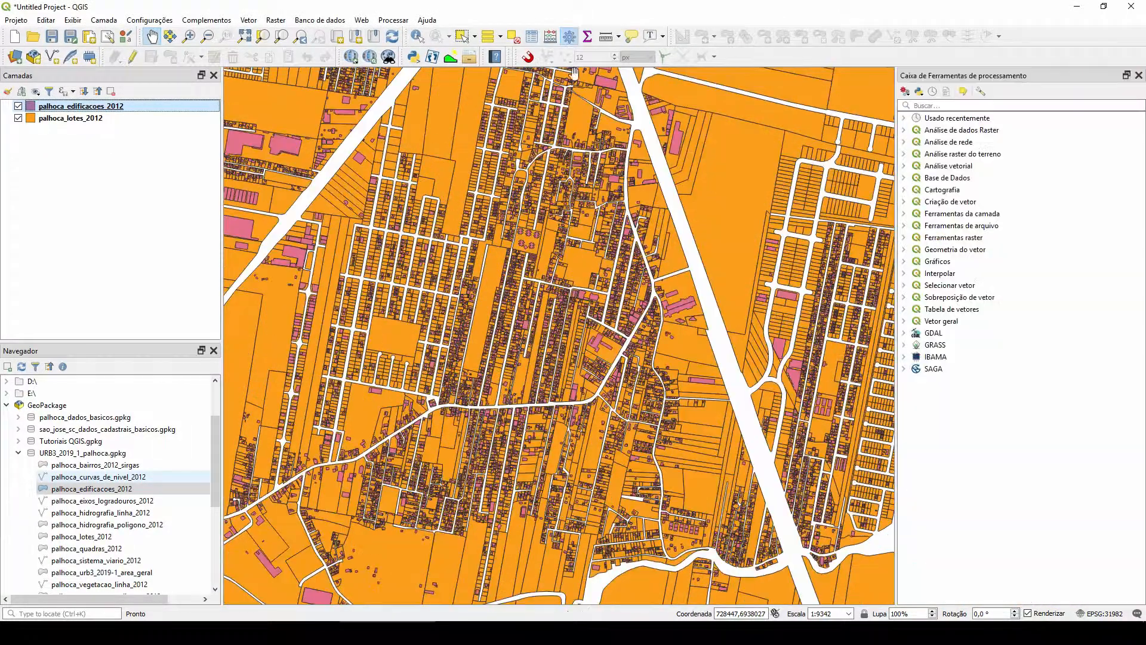
pyautogui.click(939, 105)
pyautogui.write('centroid')
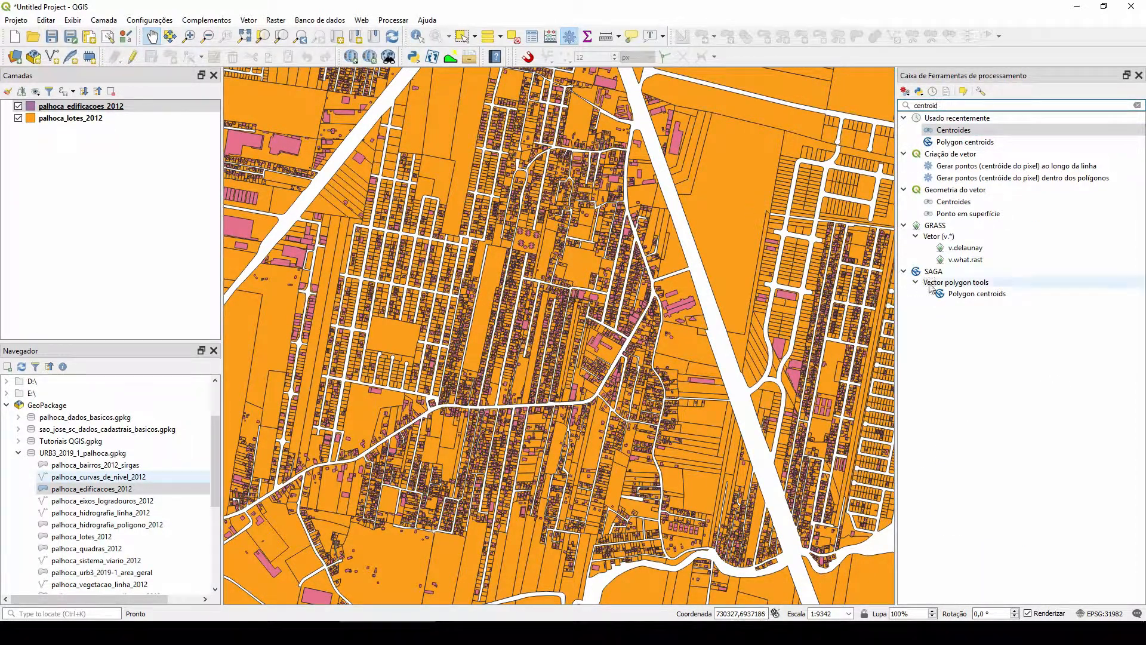
pyautogui.doubleClick(982, 293)
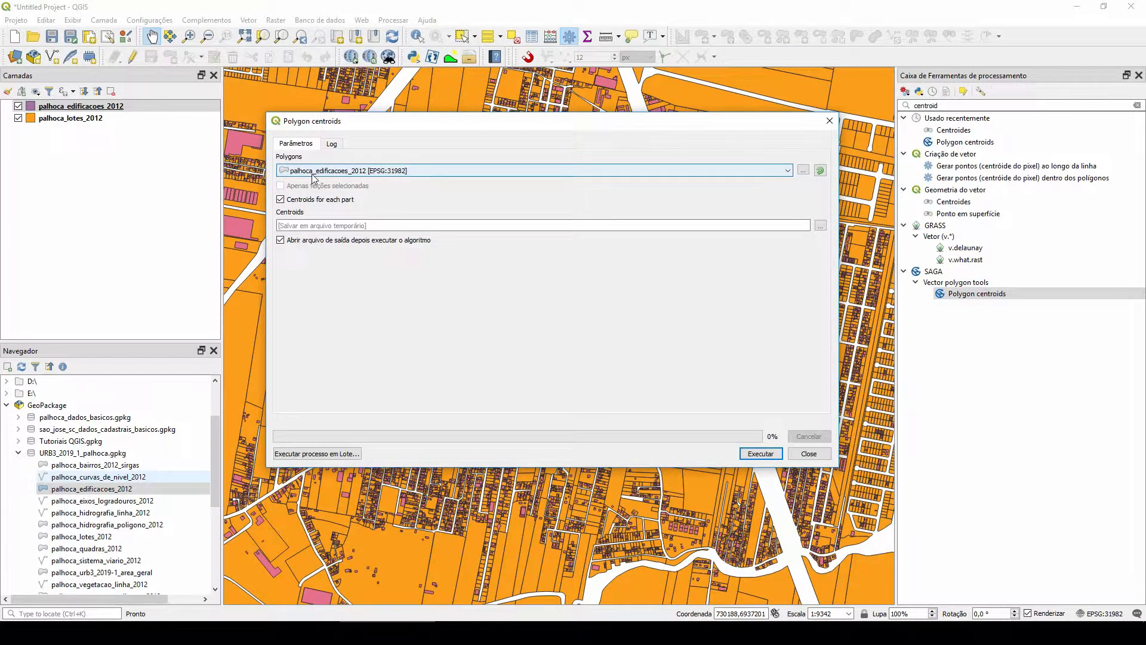
pyautogui.click(353, 173)
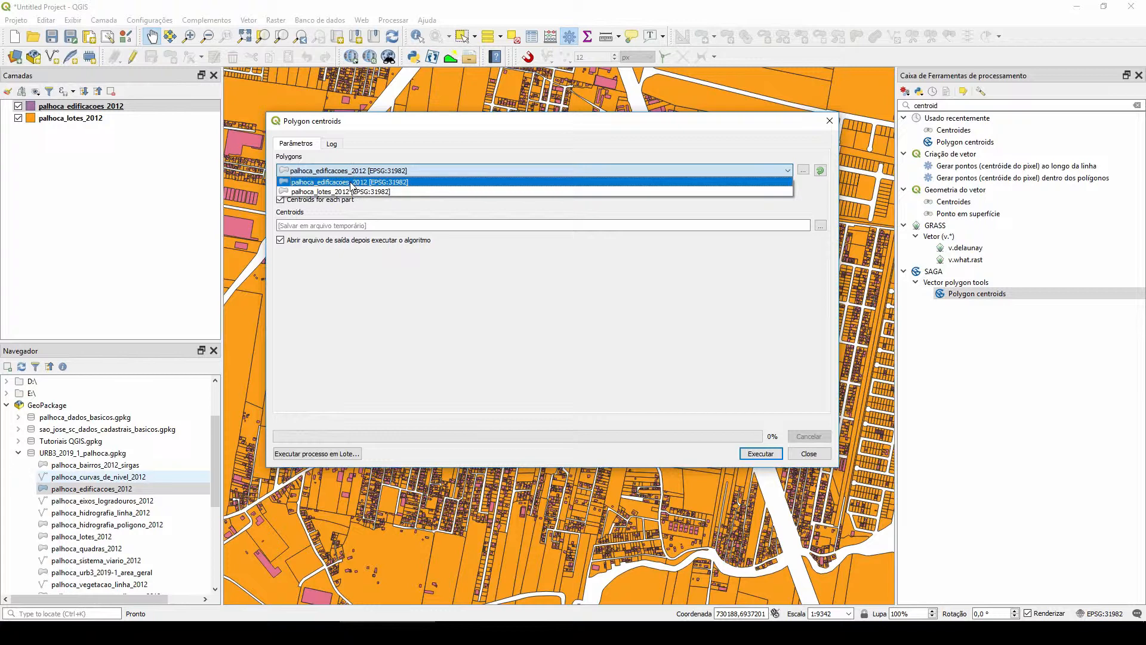
pyautogui.click(351, 182)
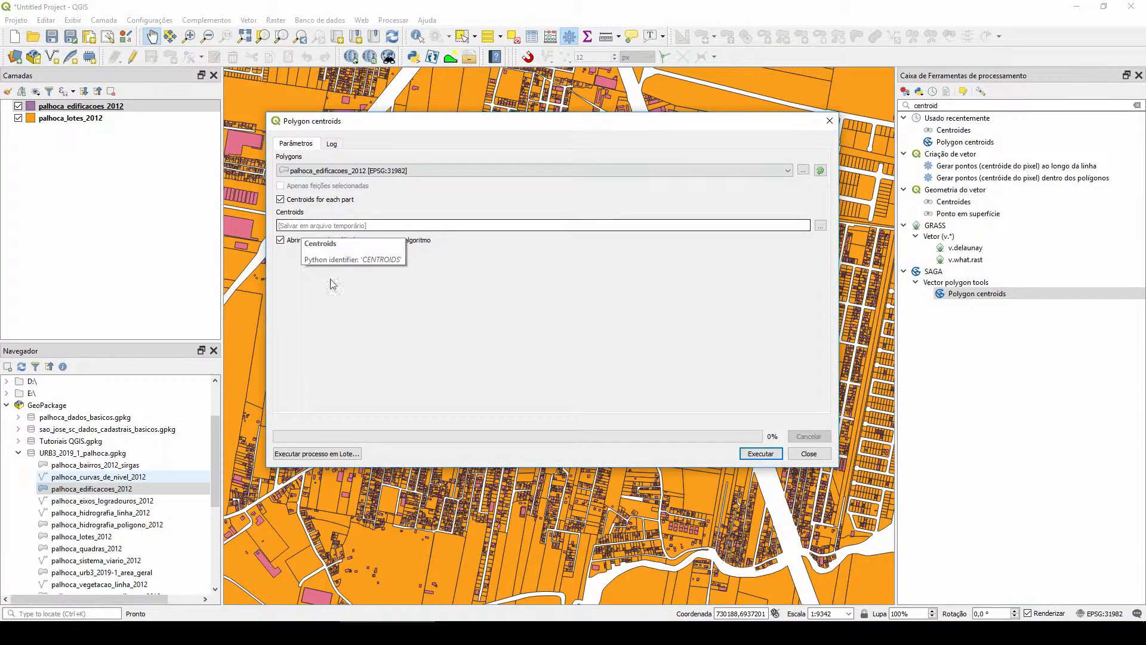
pyautogui.click(760, 454)
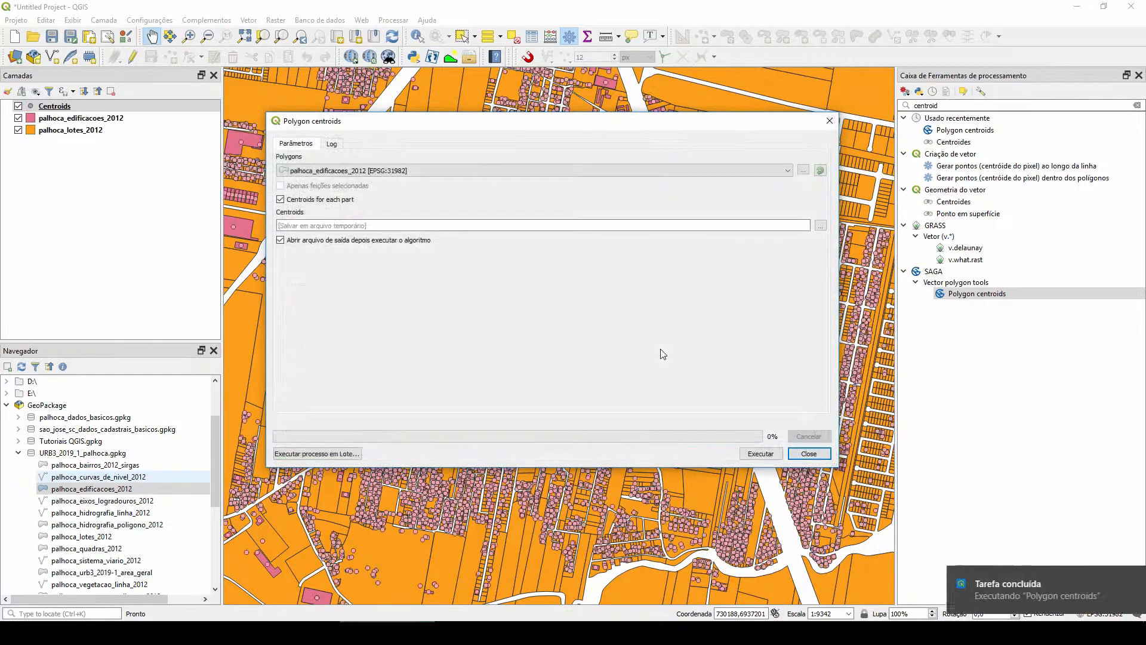
pyautogui.click(809, 455)
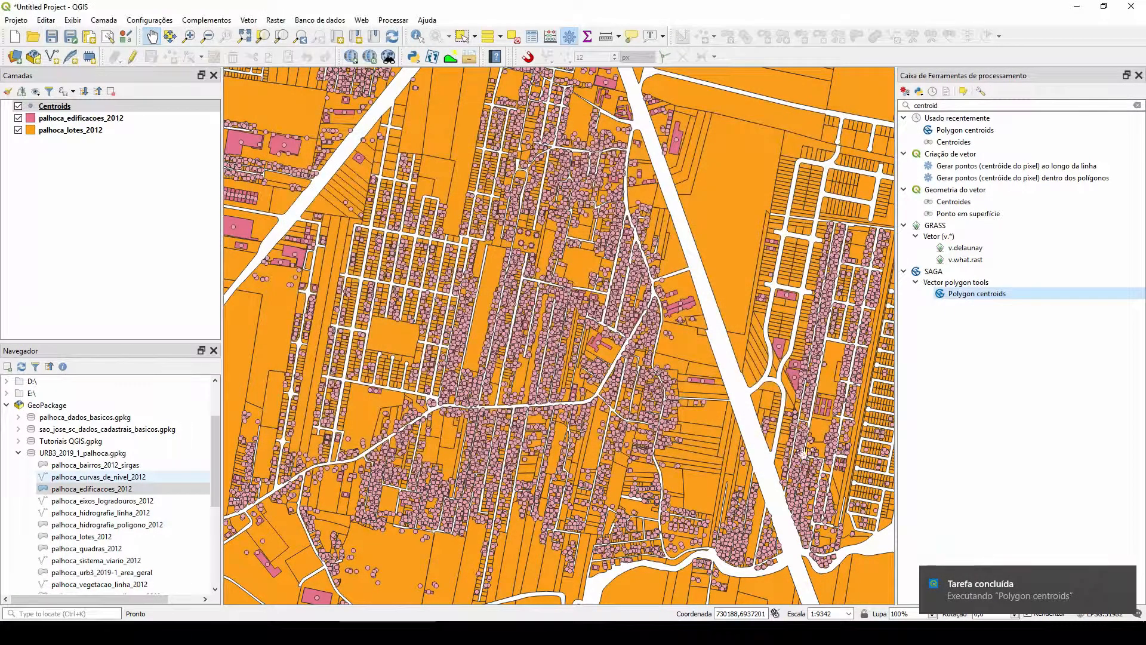
# Inspect the centroids over the building polygons at close range and close the processing toolbox
pyautogui.scroll(2, 522, 295)
pyautogui.scroll(2, 521, 295)
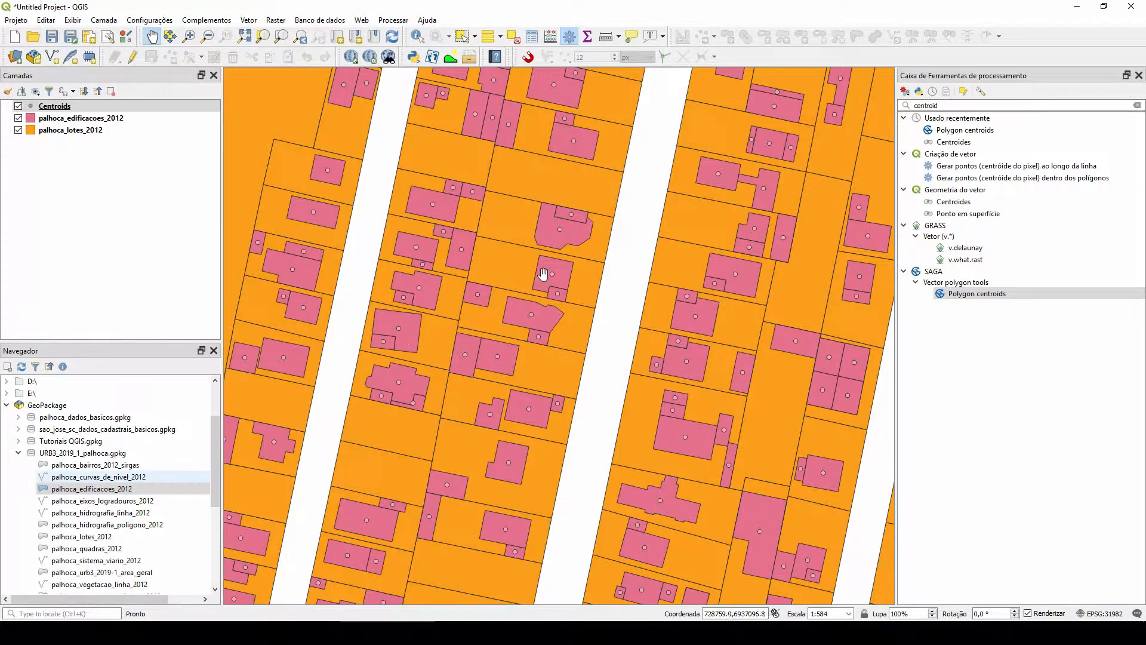
pyautogui.click(1139, 76)
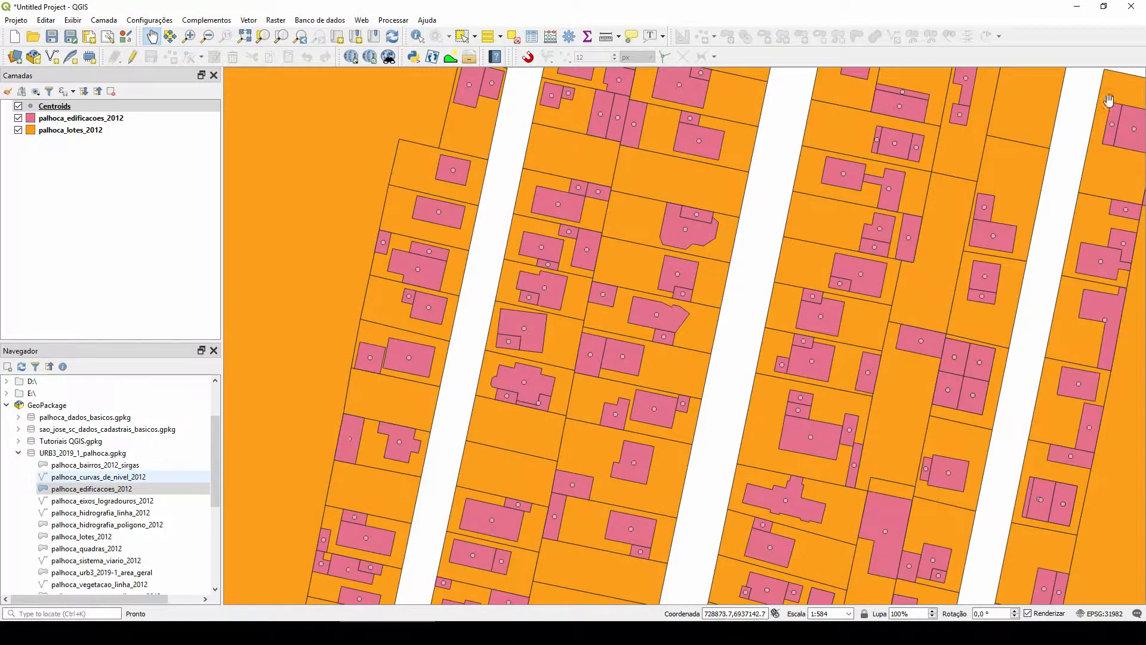
pyautogui.scroll(-2, 484, 340)
pyautogui.scroll(-1, 693, 314)
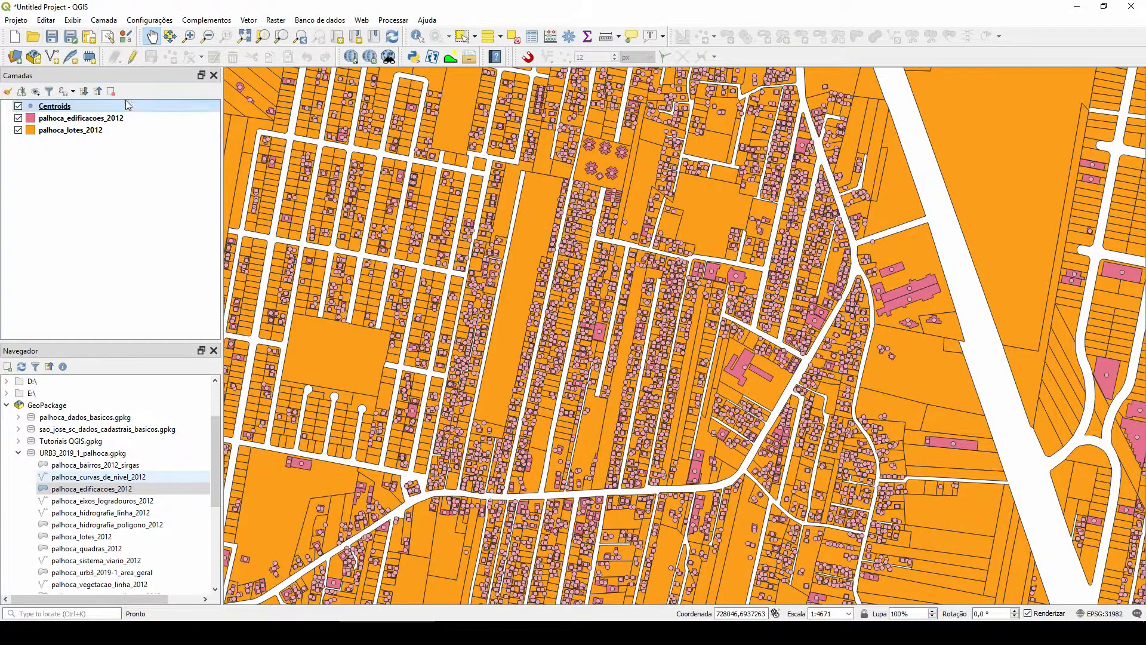
# Try to count the Centroids points inside the palhoca_lotes_2012 polygons with Contar pontos no polígono, using NUMPOINTS as the count field
pyautogui.click(249, 21)
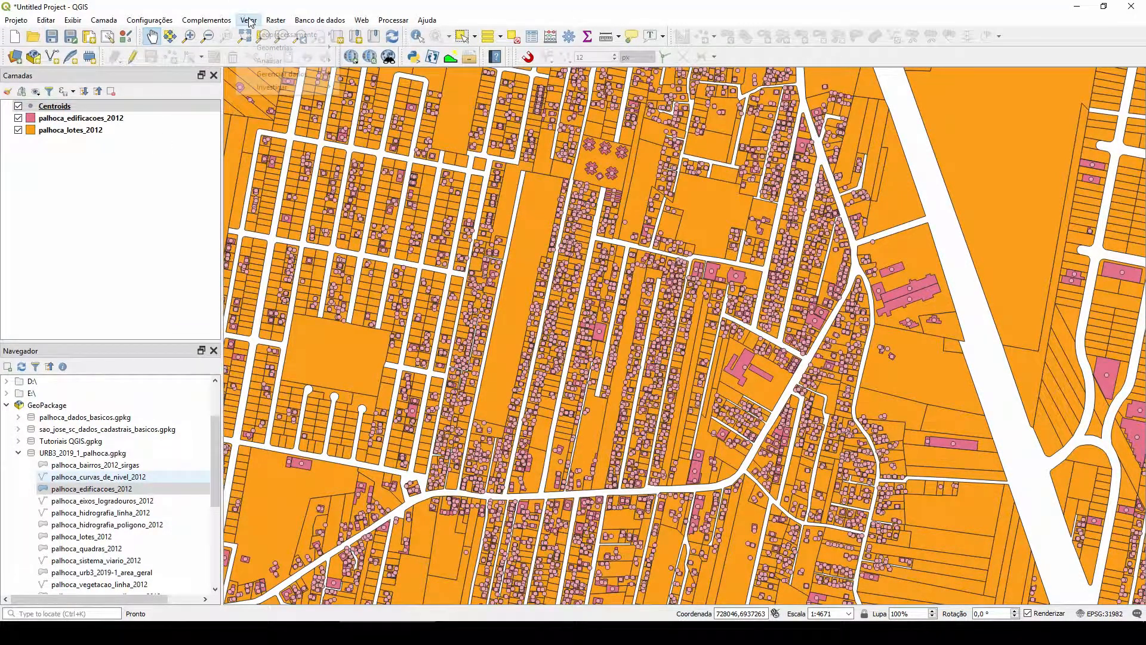
pyautogui.moveTo(283, 63)
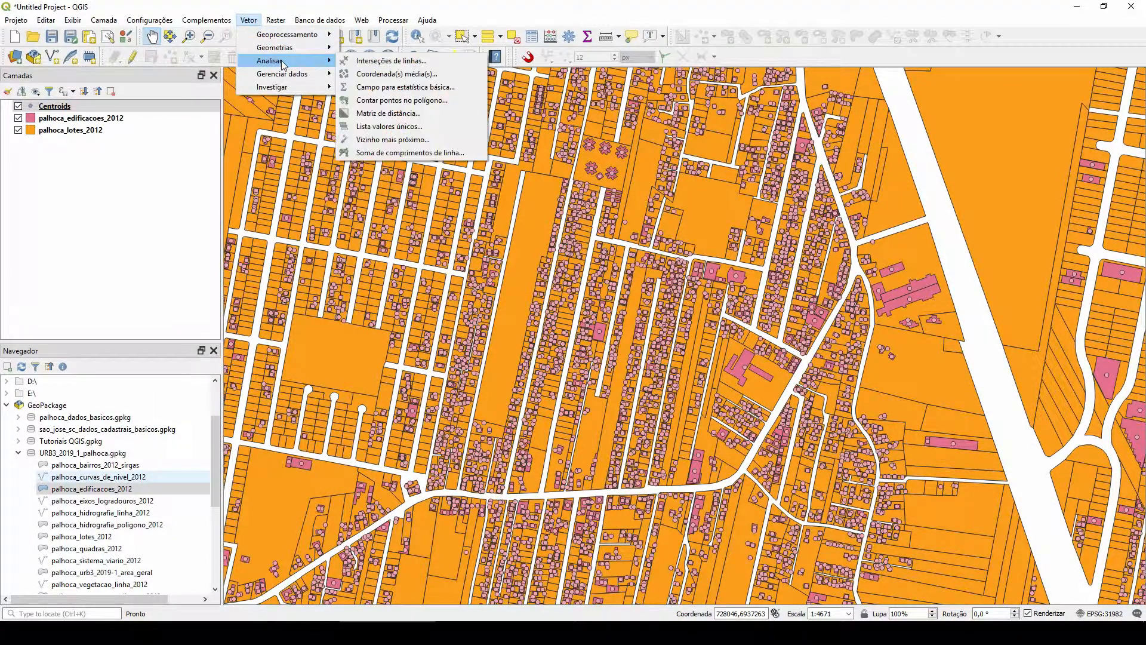
pyautogui.click(419, 101)
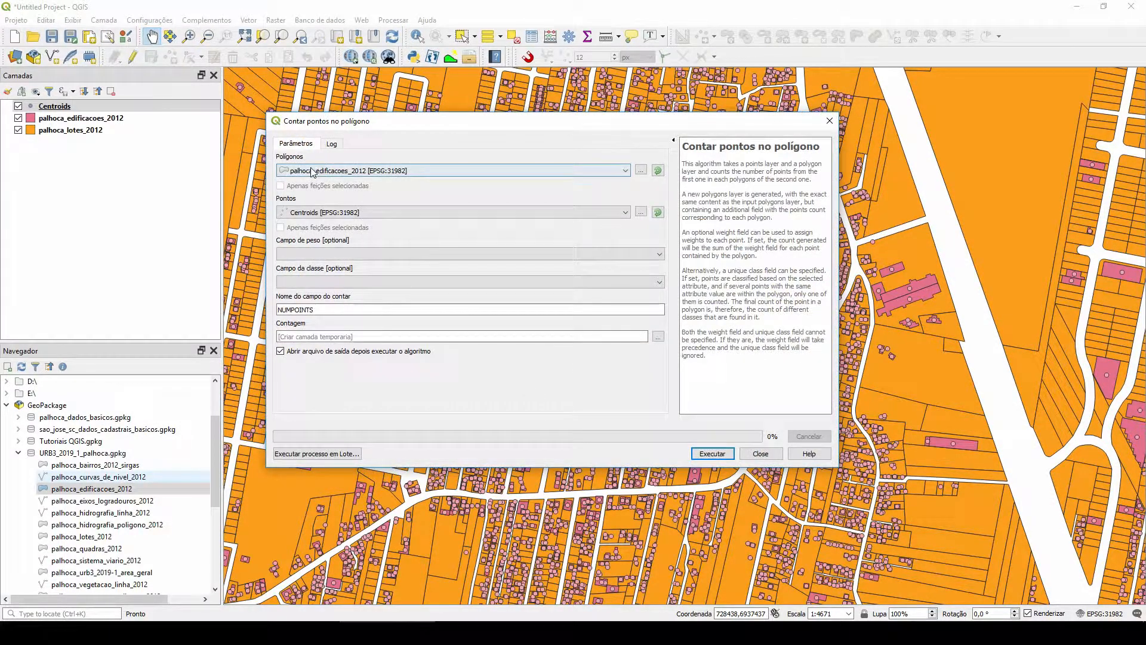
pyautogui.click(334, 171)
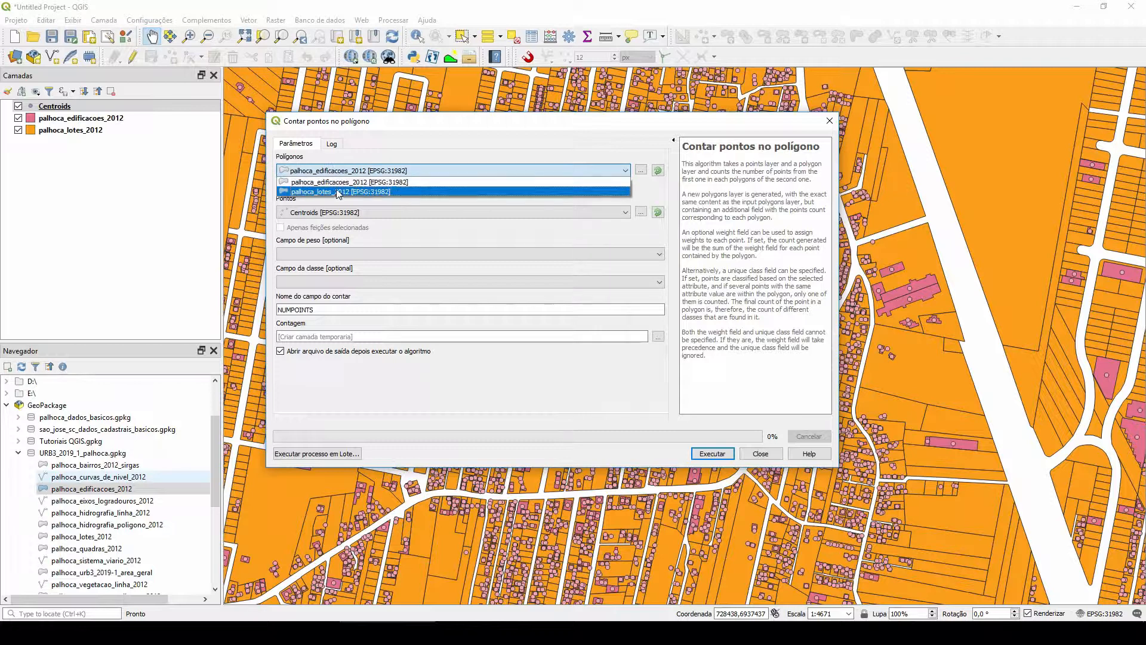
pyautogui.click(339, 191)
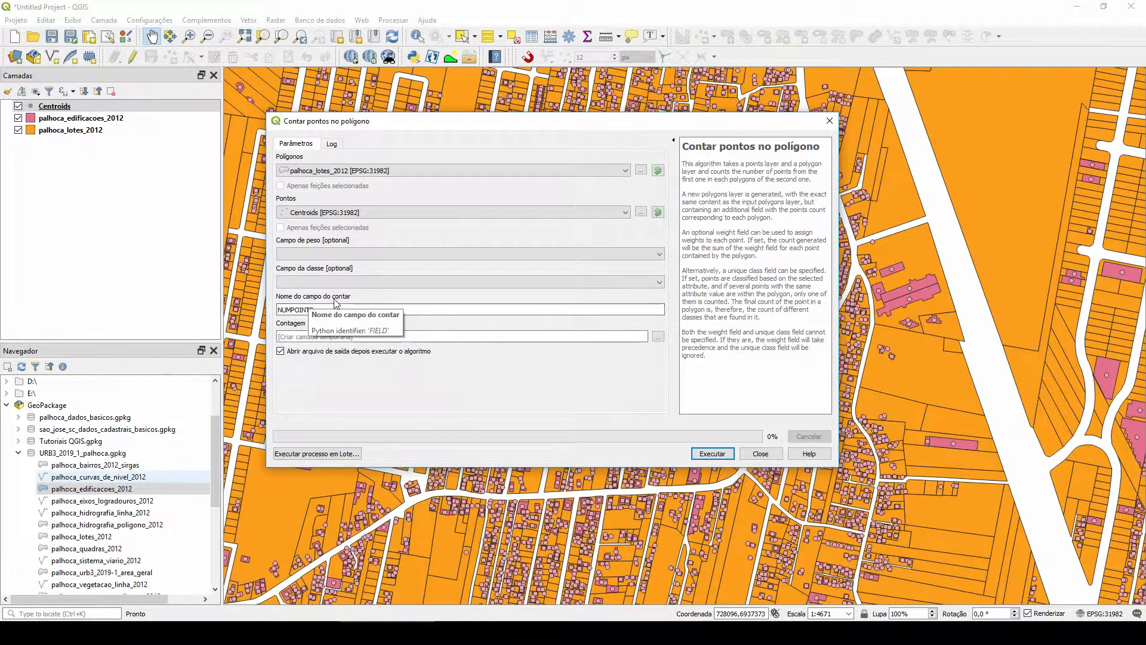
pyautogui.click(314, 309)
pyautogui.doubleClick(315, 310)
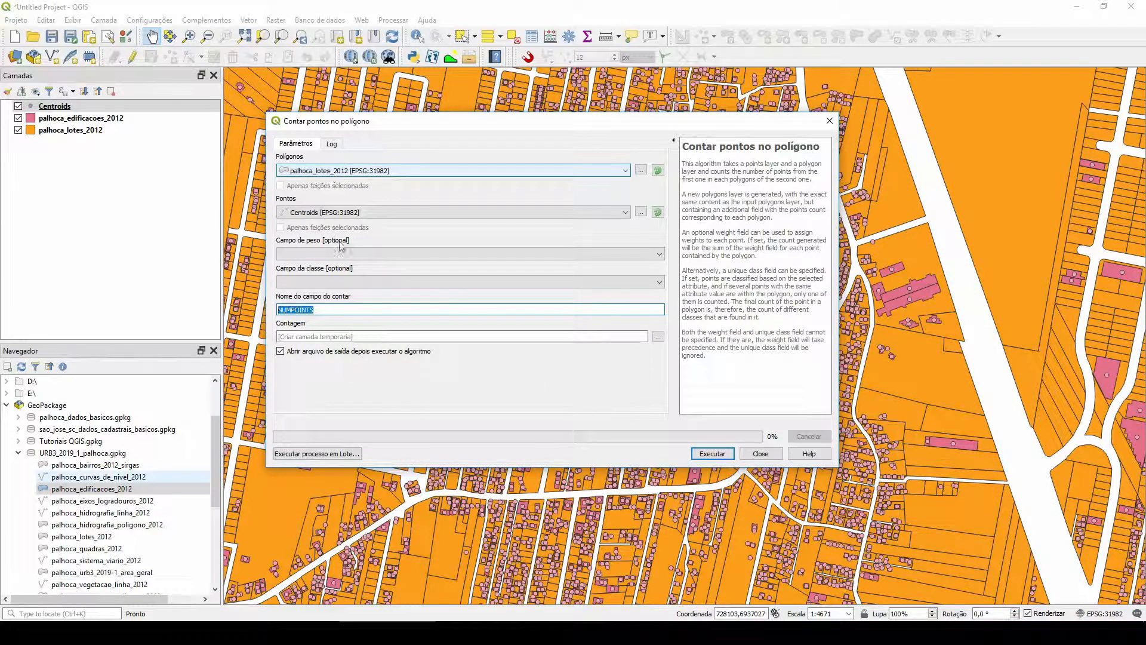
pyautogui.click(721, 456)
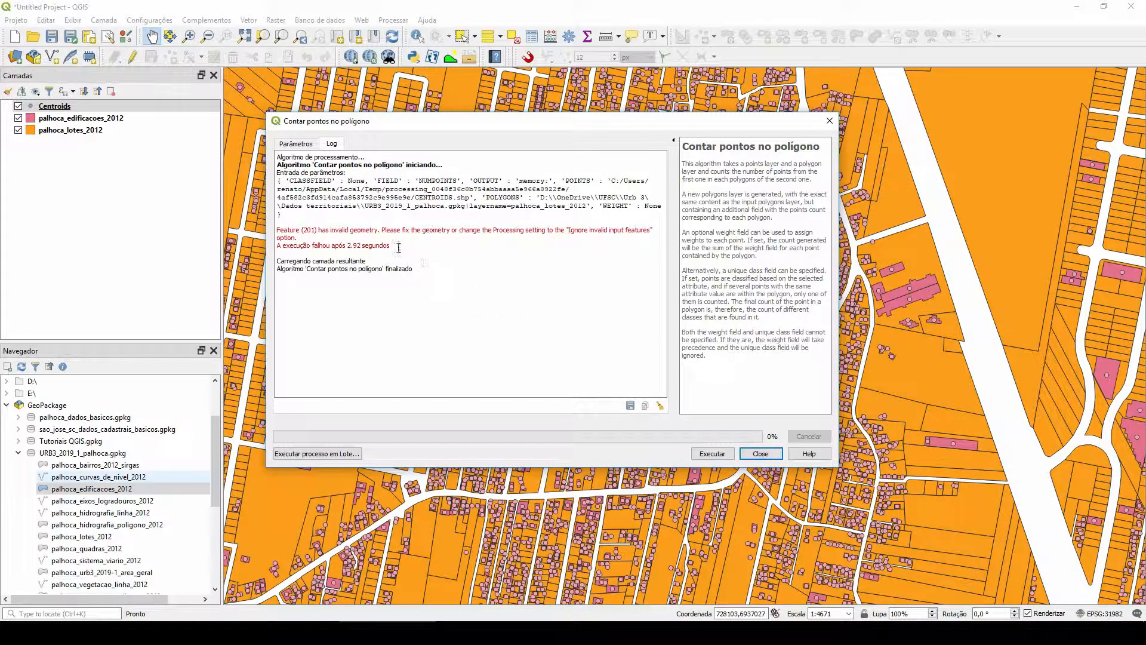
pyautogui.moveTo(398, 246); pyautogui.dragTo(277, 221)
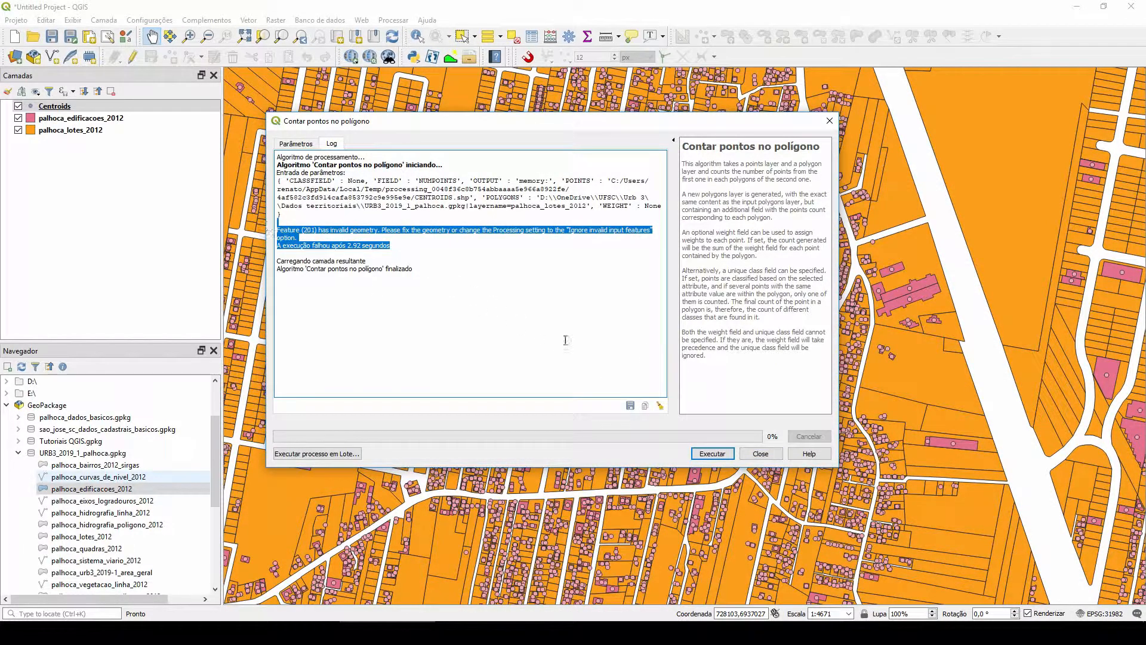
pyautogui.click(768, 453)
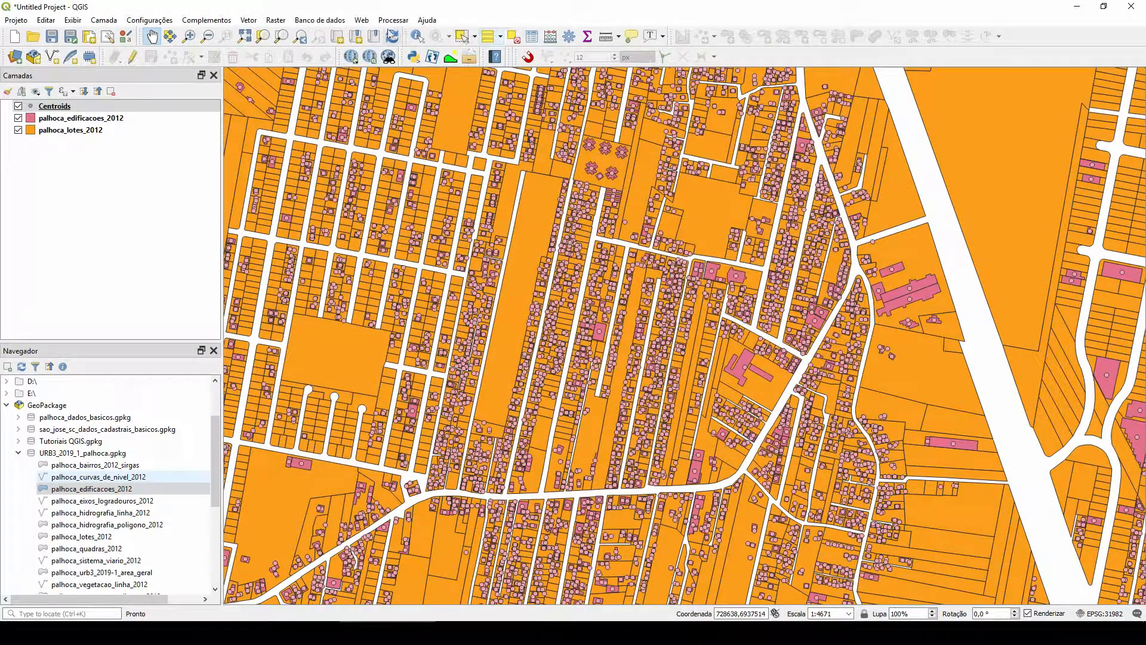
# Reopen the processing toolbox, clear its search, and expand the SAGA vector polygon tools
pyautogui.click(570, 38)
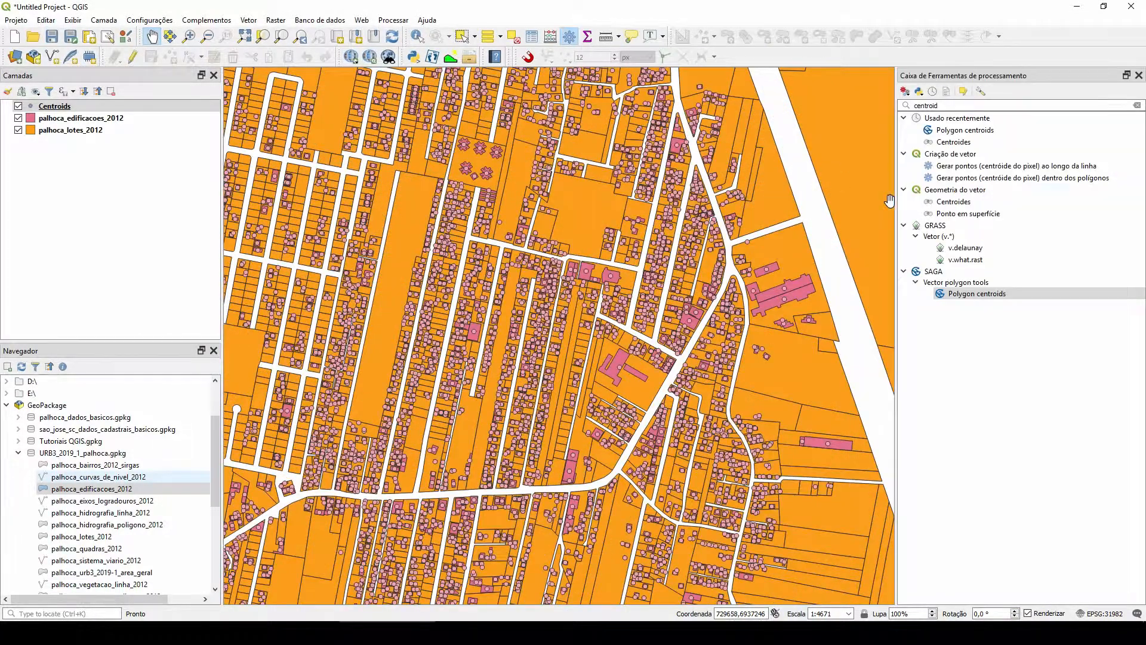
pyautogui.click(1138, 105)
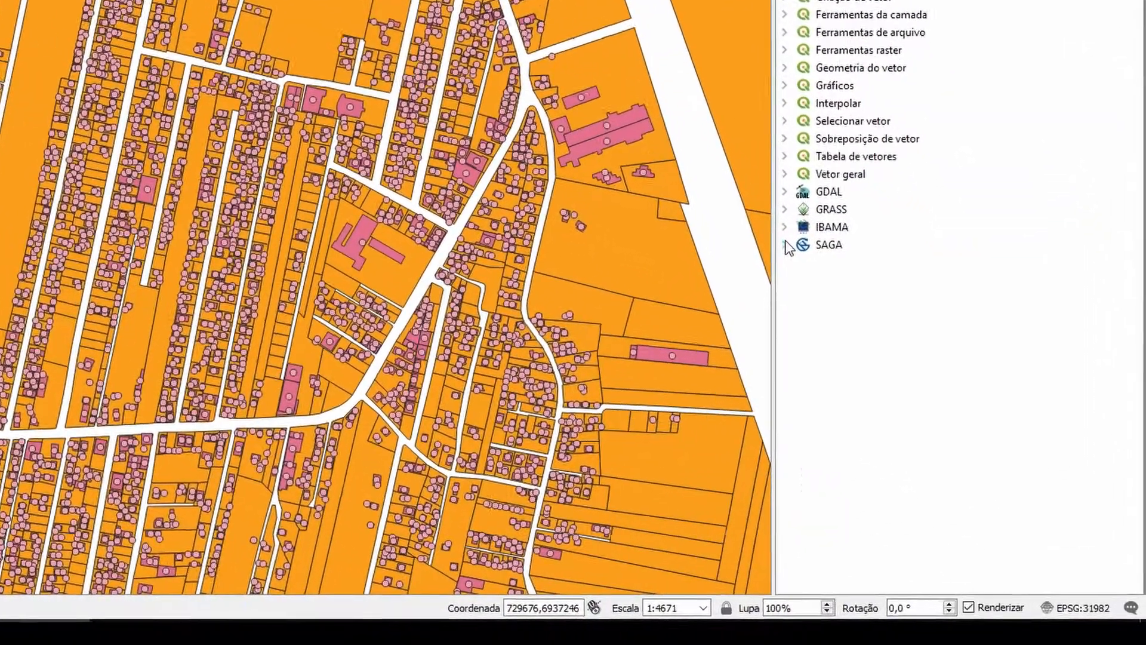
pyautogui.click(904, 368)
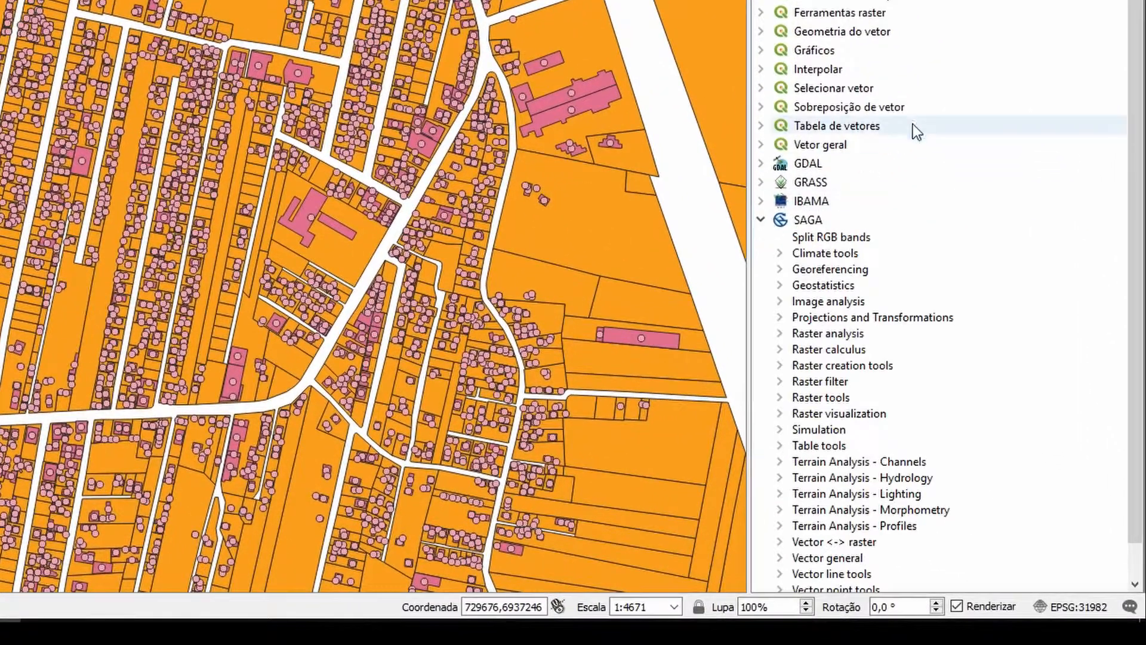
pyautogui.scroll(-1, 912, 124)
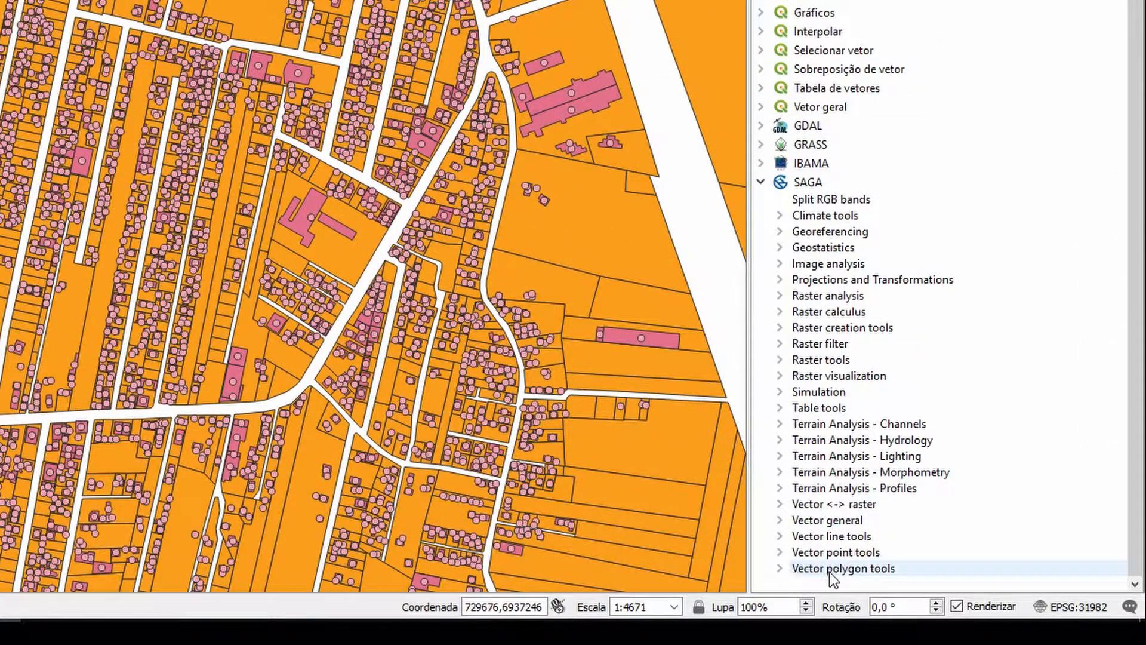
pyautogui.click(779, 568)
pyautogui.scroll(-3, 925, 406)
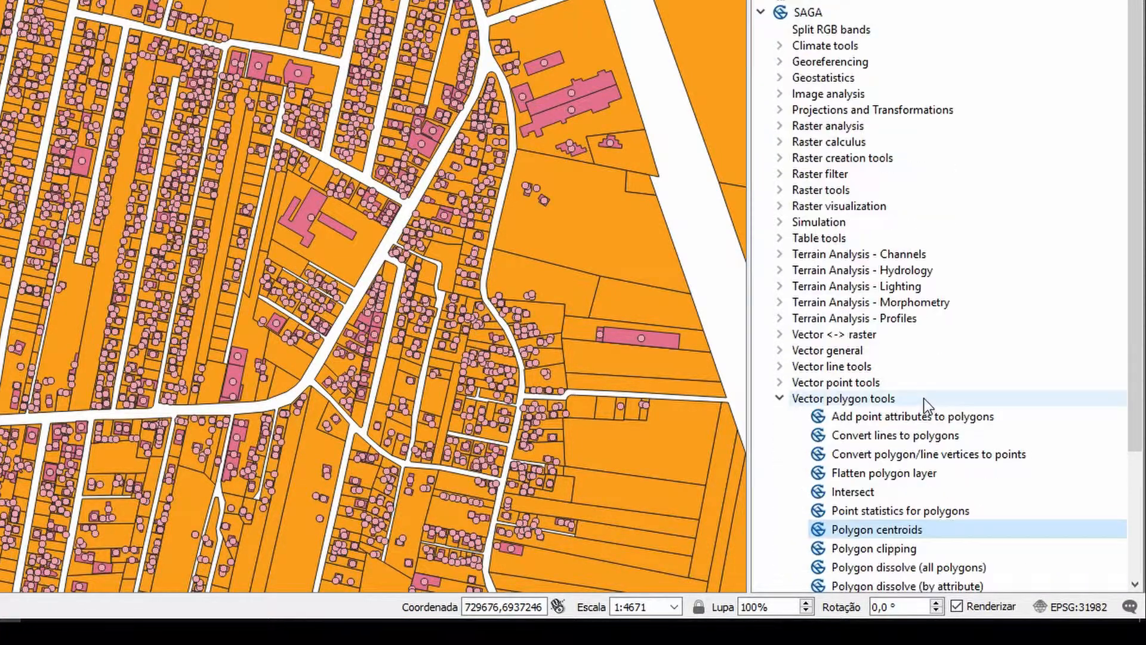
pyautogui.scroll(-4, 925, 398)
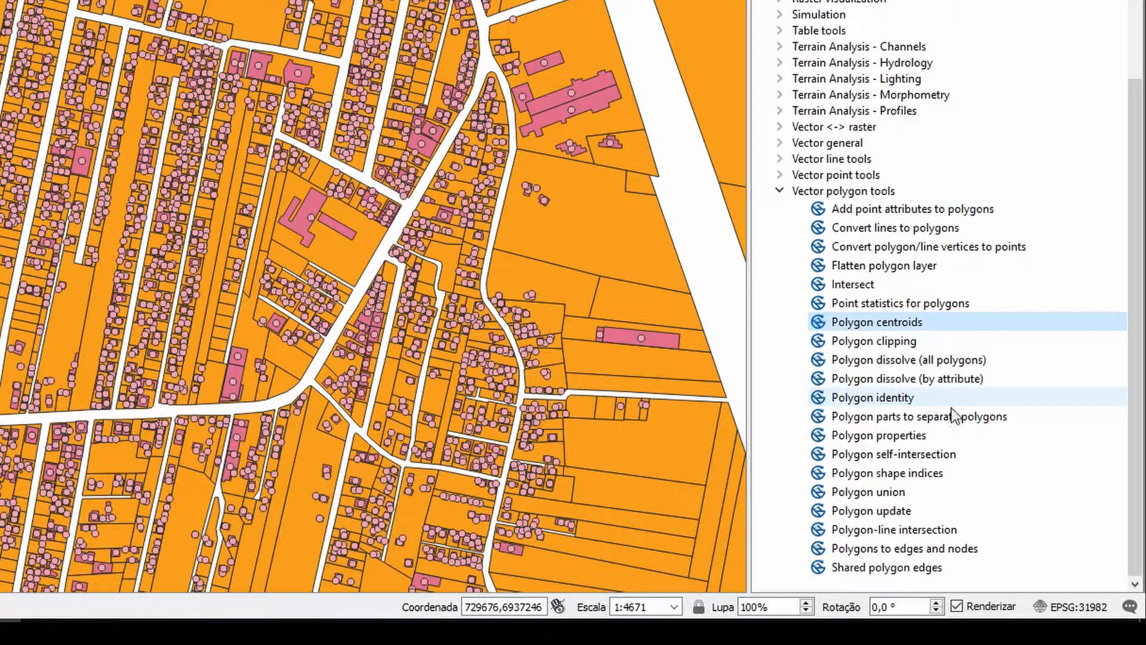
pyautogui.doubleClick(852, 303)
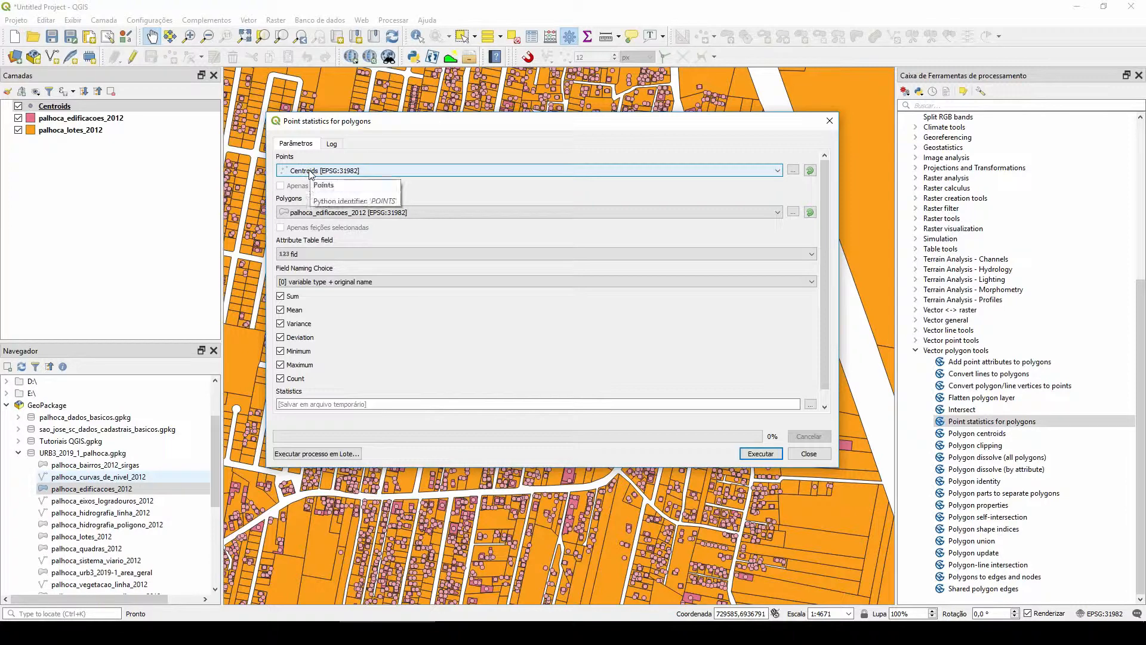
pyautogui.click(319, 213)
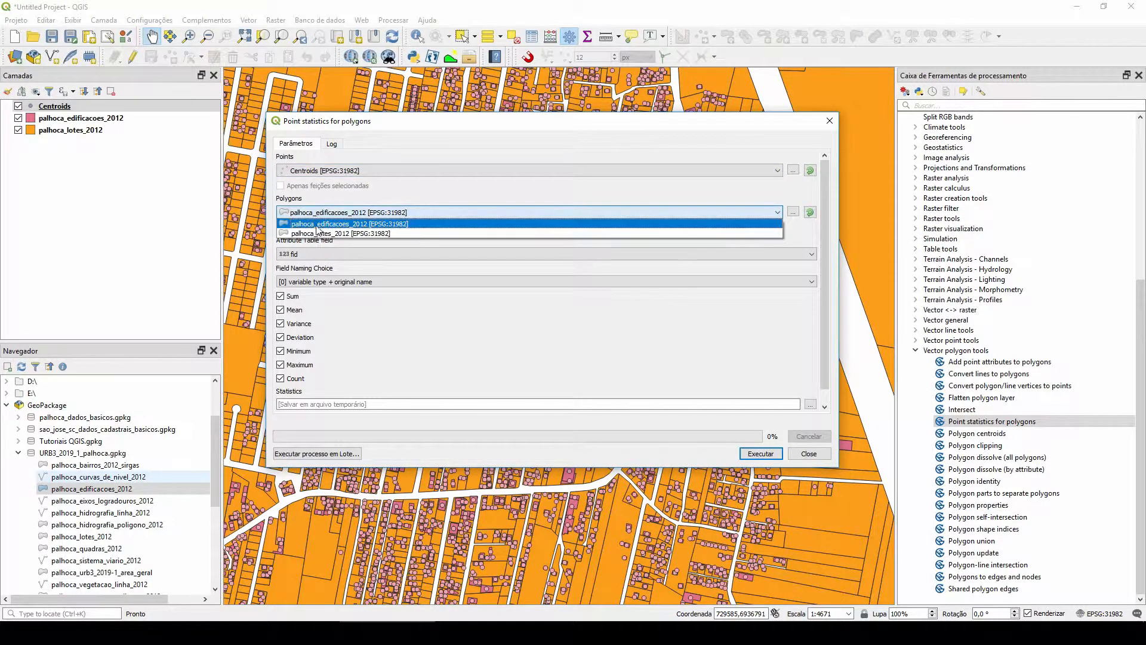
pyautogui.click(320, 233)
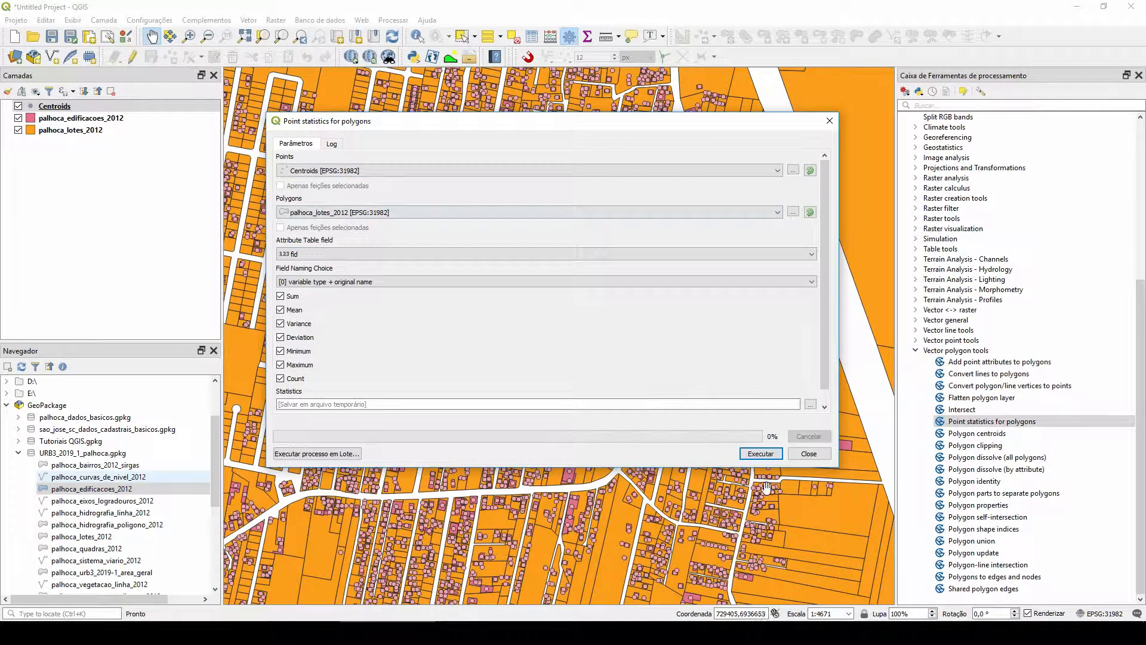
pyautogui.click(809, 454)
# Add the setores_de_estudo layer from the URB3_2019_1_palhoca GeoPackage to the project
pyautogui.scroll(-3, 572, 383)
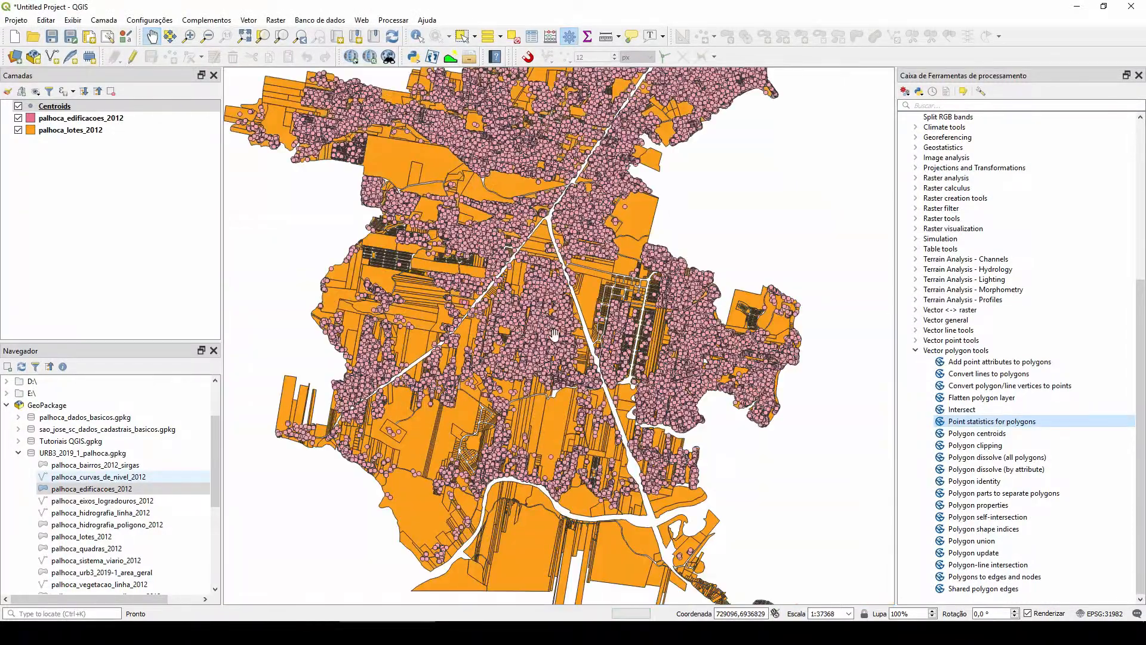
pyautogui.moveTo(539, 321); pyautogui.dragTo(609, 328)
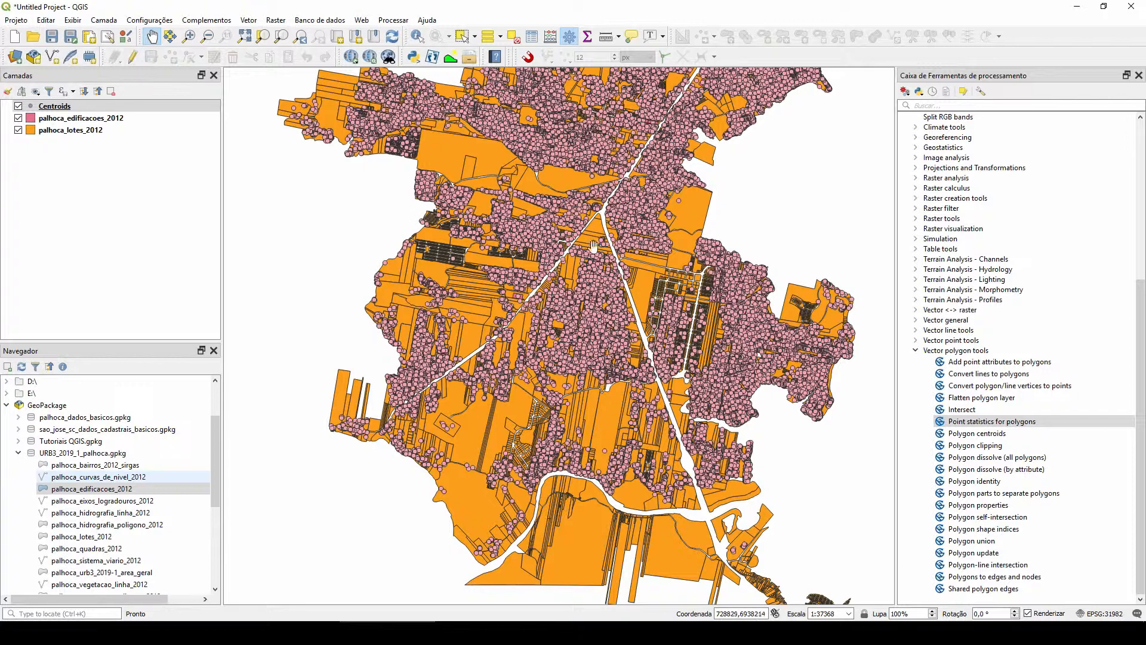
pyautogui.moveTo(595, 249); pyautogui.dragTo(562, 266)
pyautogui.scroll(-3, 149, 478)
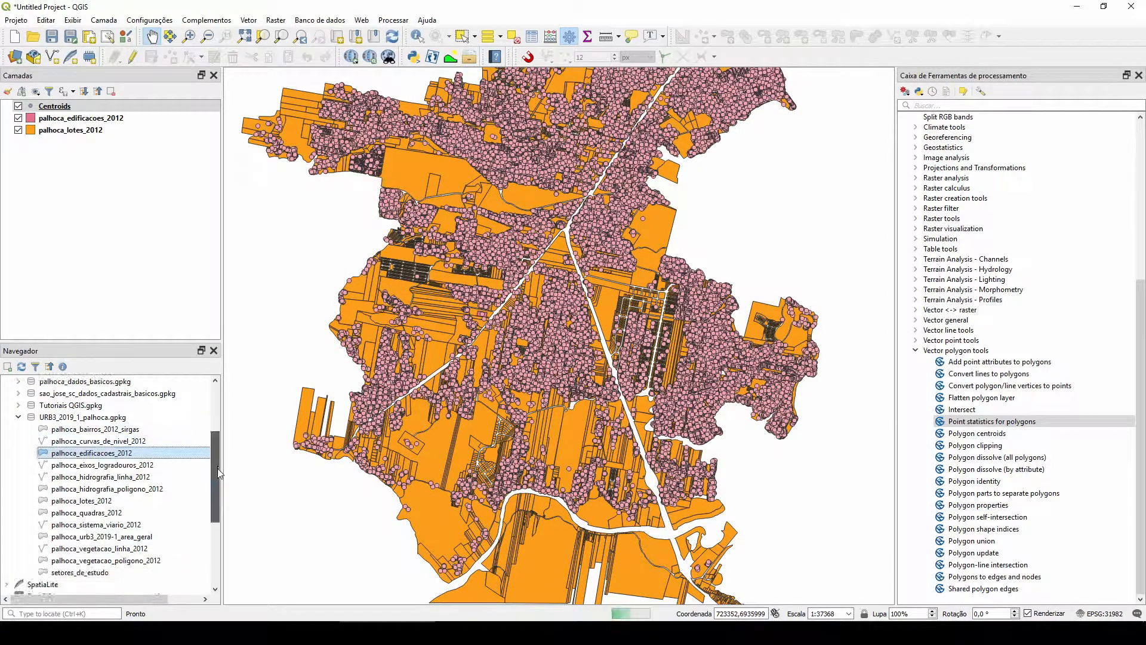
pyautogui.moveTo(79, 524); pyautogui.dragTo(74, 177)
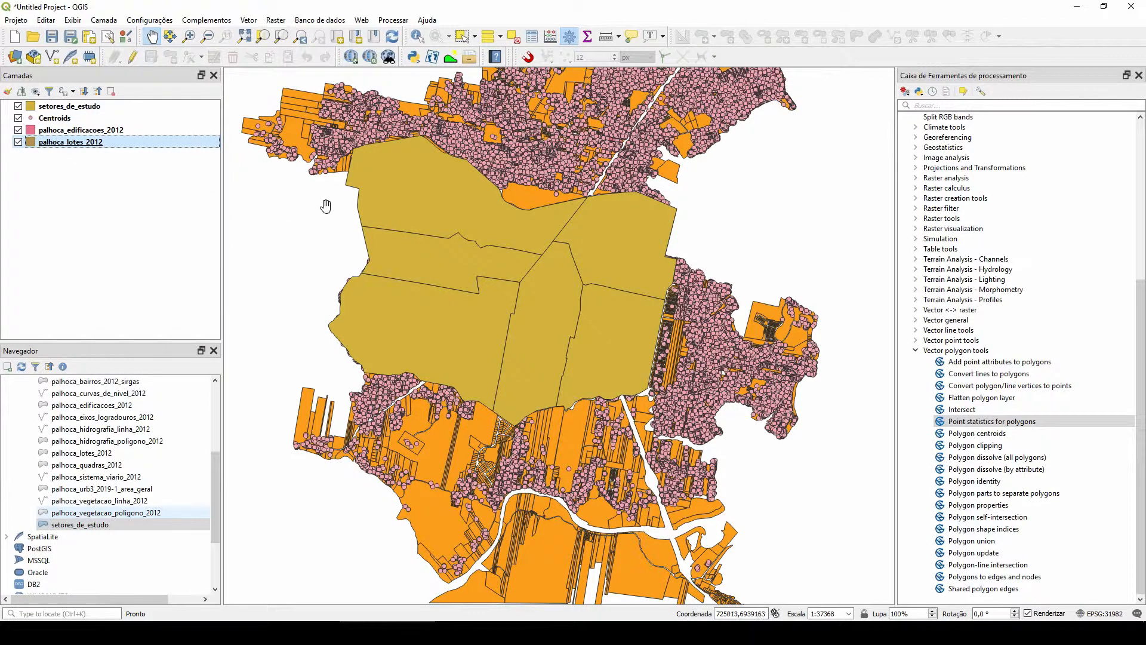
# Select the palhoca_lotes_2012 lots around the study sectors with a rectangle and hide the setores_de_estudo layer
pyautogui.moveTo(316, 214); pyautogui.dragTo(418, 294)
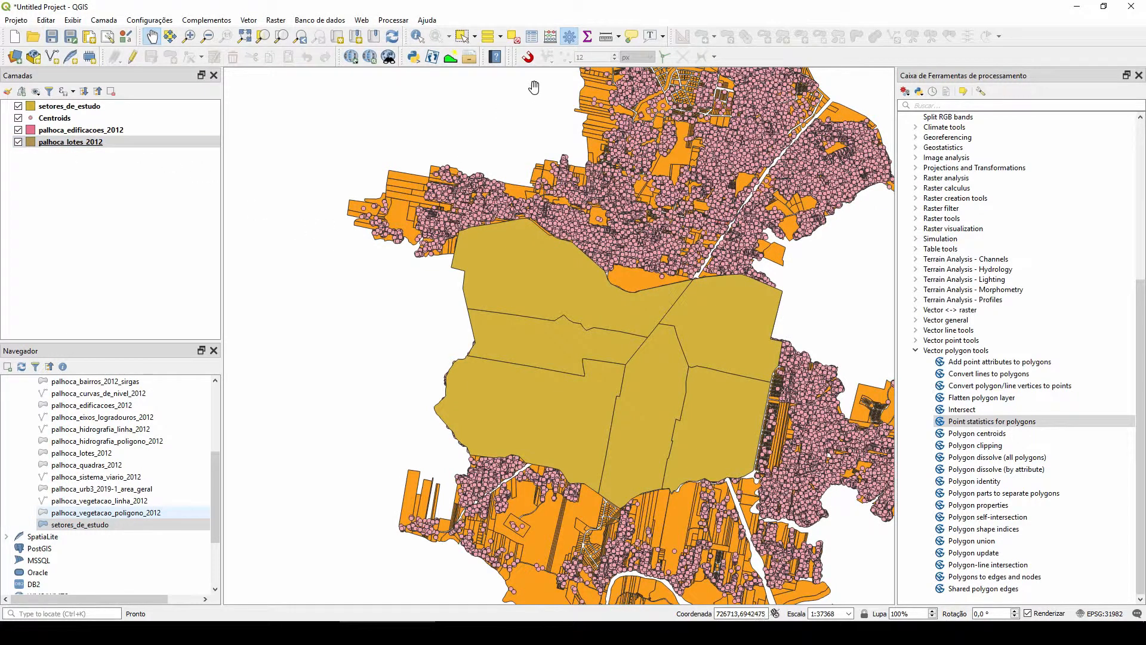
pyautogui.click(463, 36)
pyautogui.moveTo(309, 216); pyautogui.dragTo(791, 514)
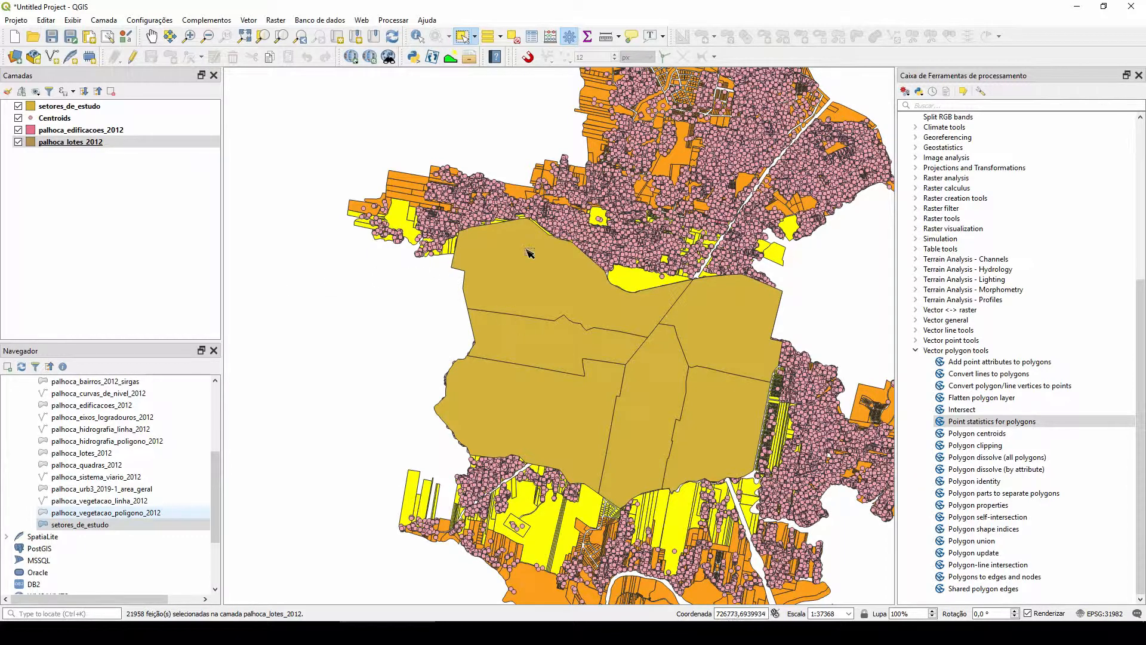
pyautogui.click(19, 106)
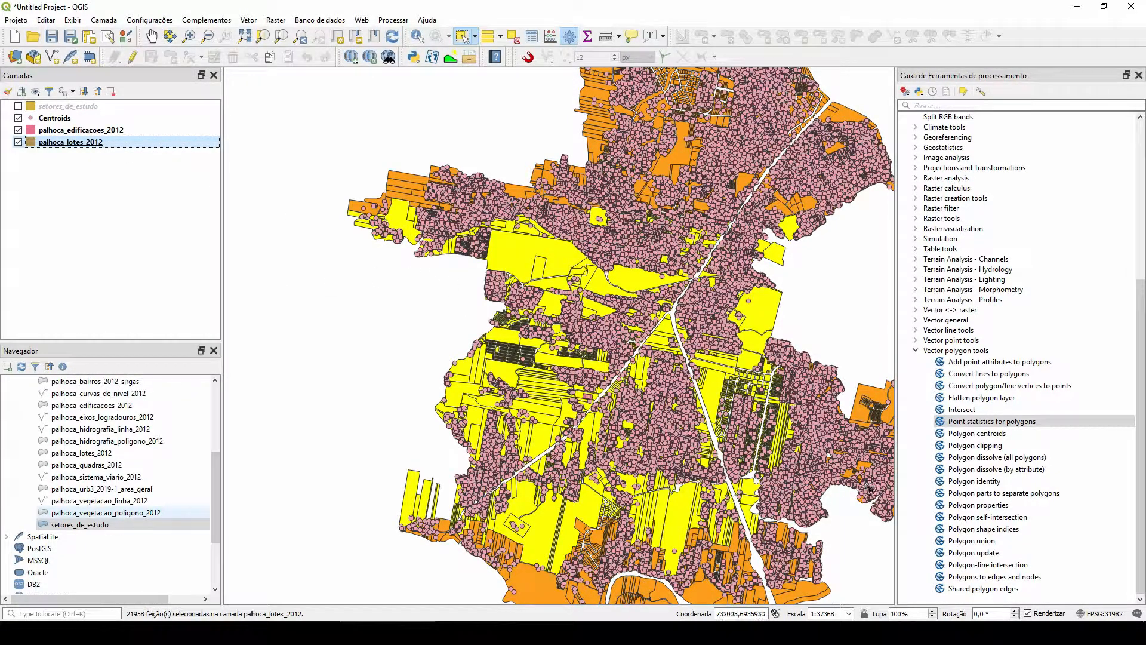
# Run Point statistics for polygons with Centroids on only the selected palhoca_lotes_2012 features, field fid, only Count enabled, and a temporary output
pyautogui.doubleClick(986, 423)
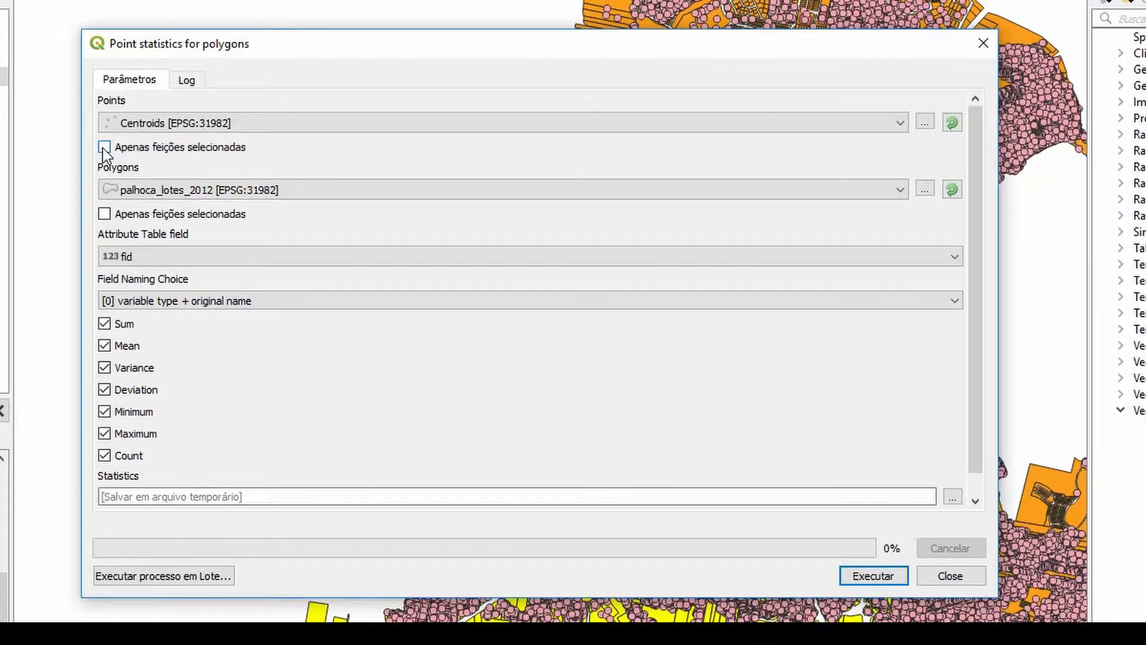
pyautogui.click(103, 215)
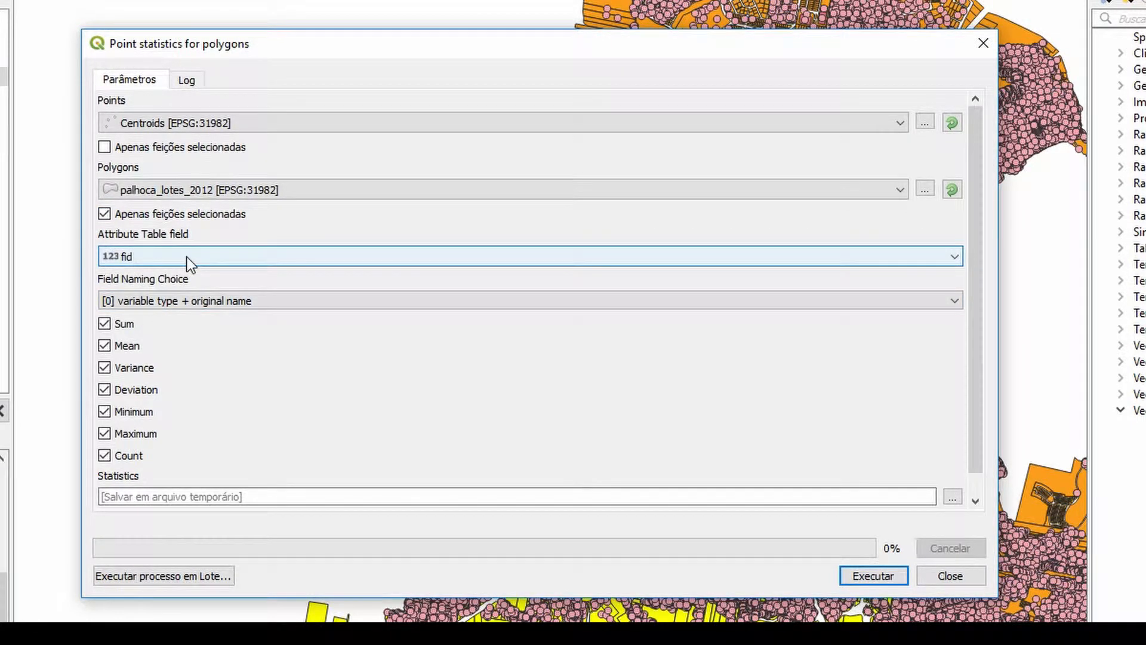
pyautogui.click(104, 324)
pyautogui.click(104, 346)
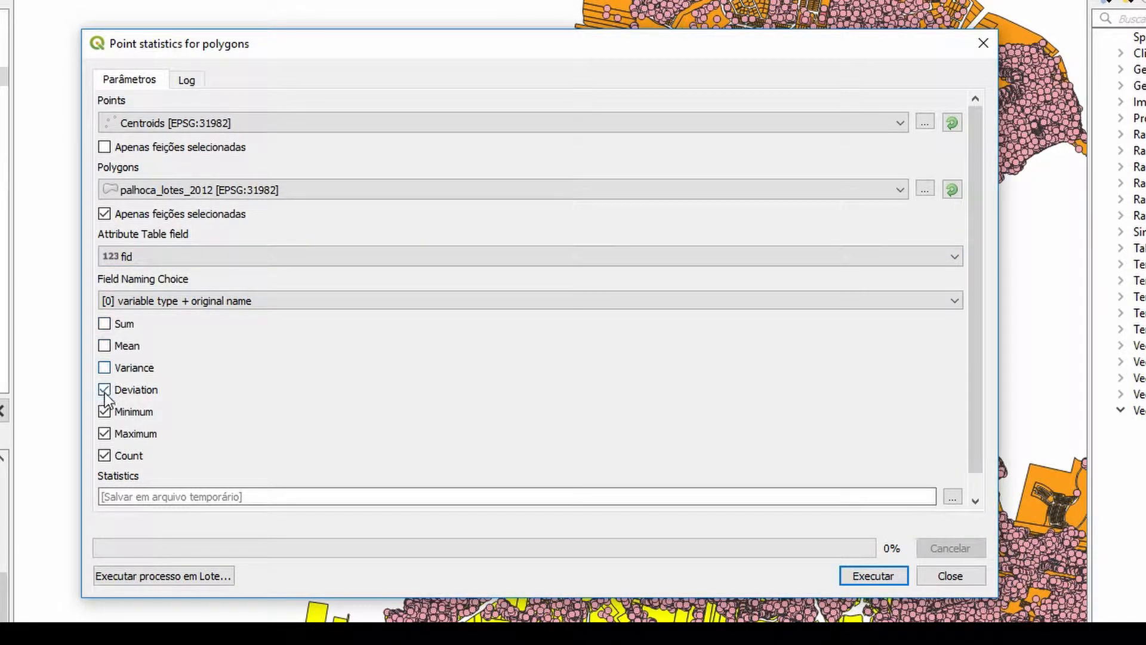
pyautogui.click(105, 414)
pyautogui.click(105, 433)
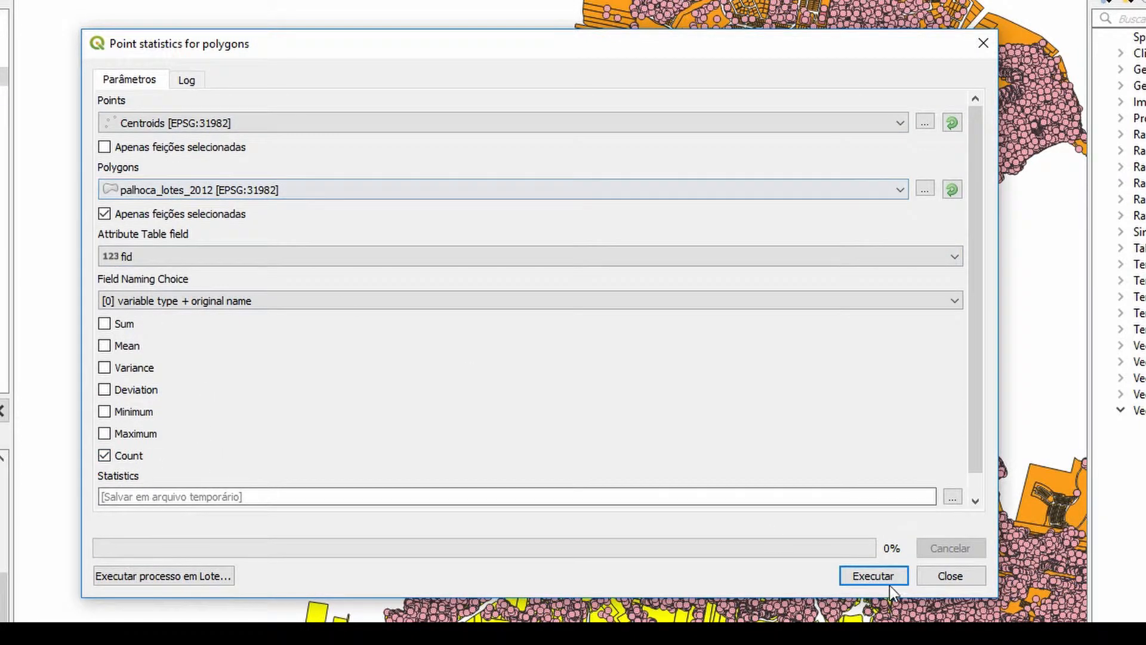
pyautogui.click(877, 577)
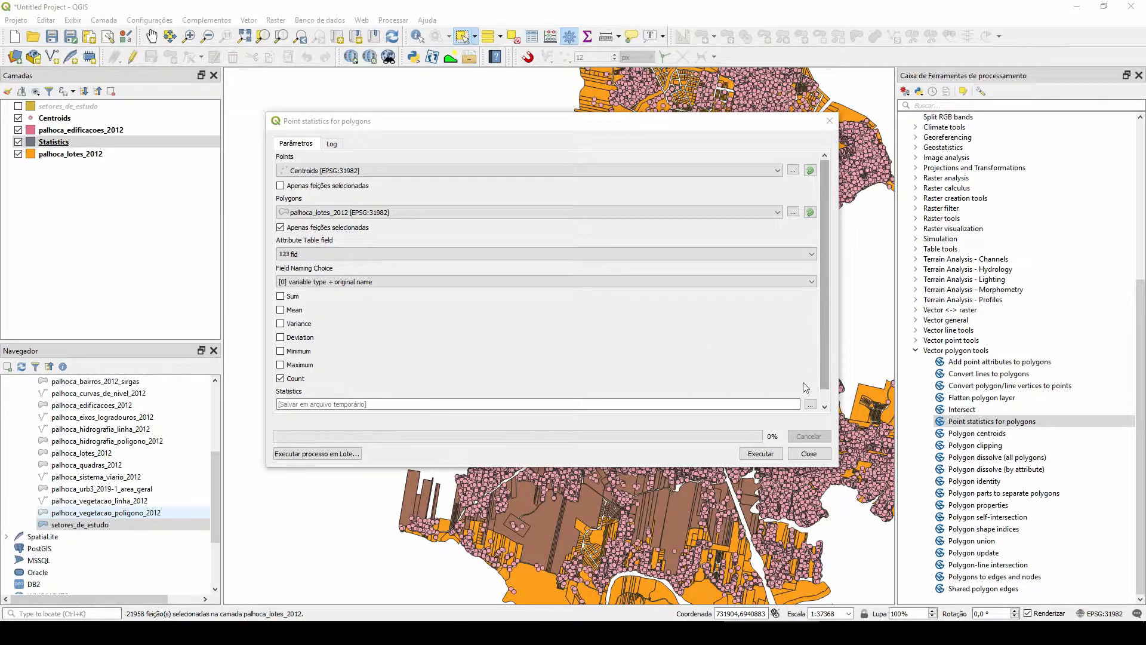
pyautogui.click(809, 454)
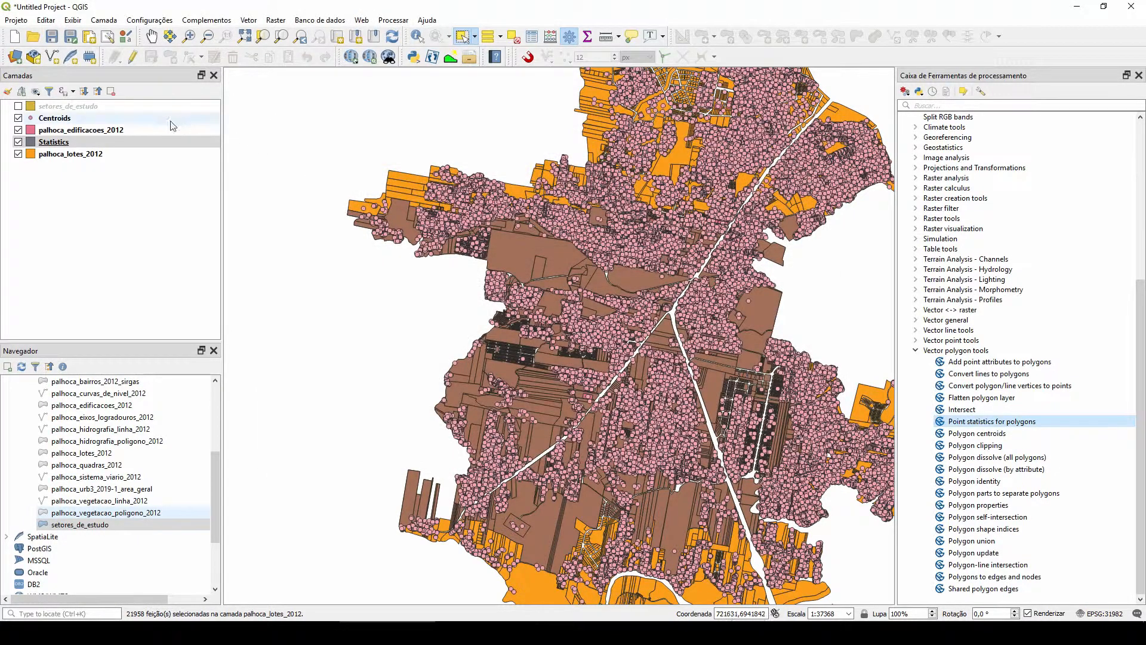
# Open the Statistics attribute table, select the lot with fid 3491, and zoom the map to it
pyautogui.rightClick(59, 146)
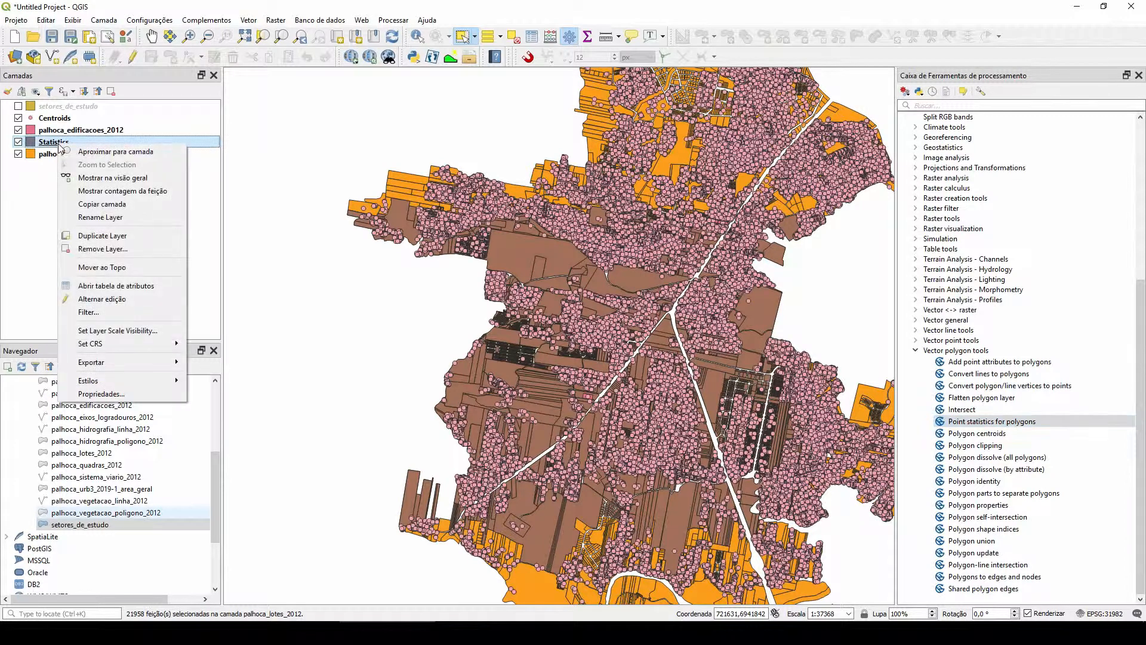
pyautogui.click(109, 290)
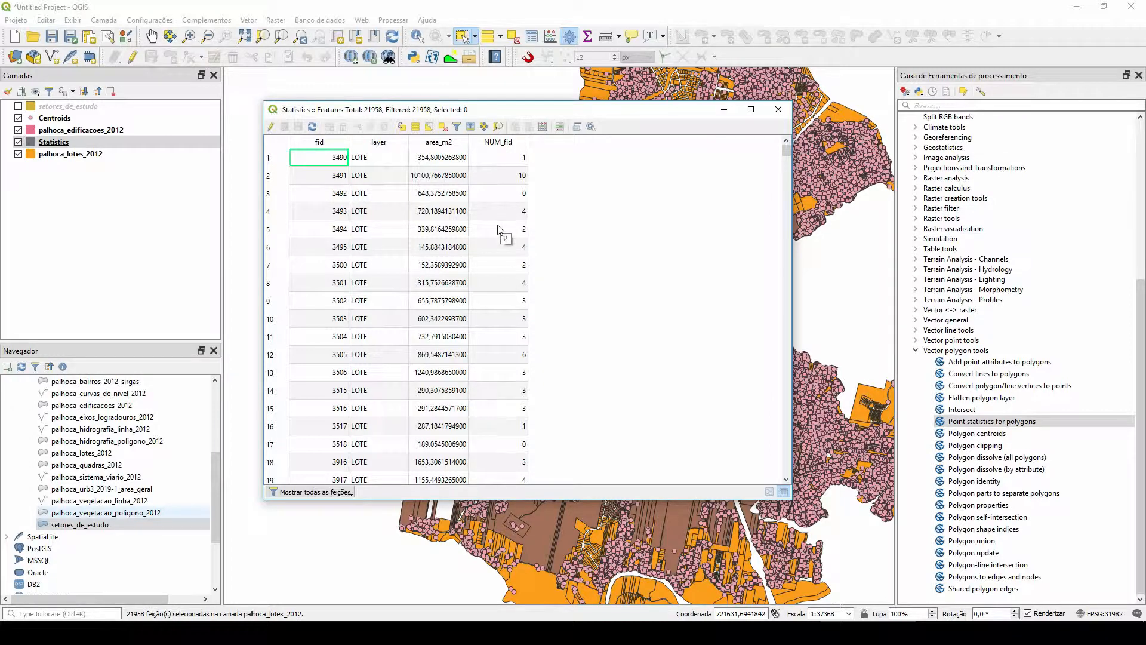
pyautogui.moveTo(786, 158)
pyautogui.mouseDown()
pyautogui.moveTo(793, 457)
pyautogui.moveTo(787, 151)
pyautogui.mouseUp()
pyautogui.click(283, 177)
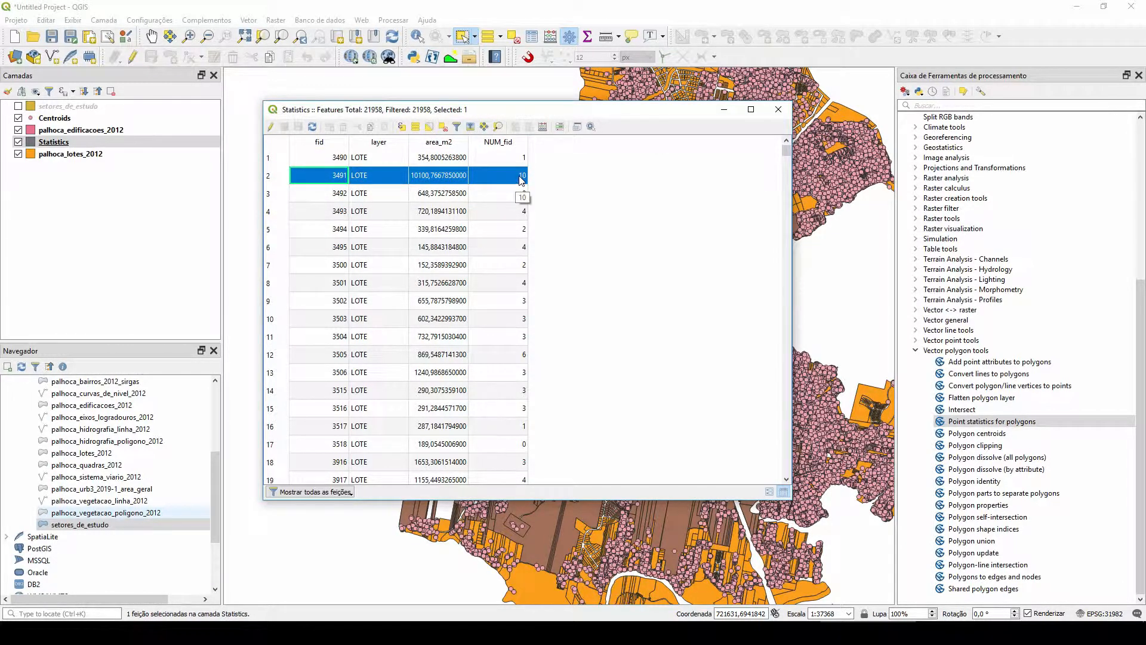
pyautogui.click(498, 127)
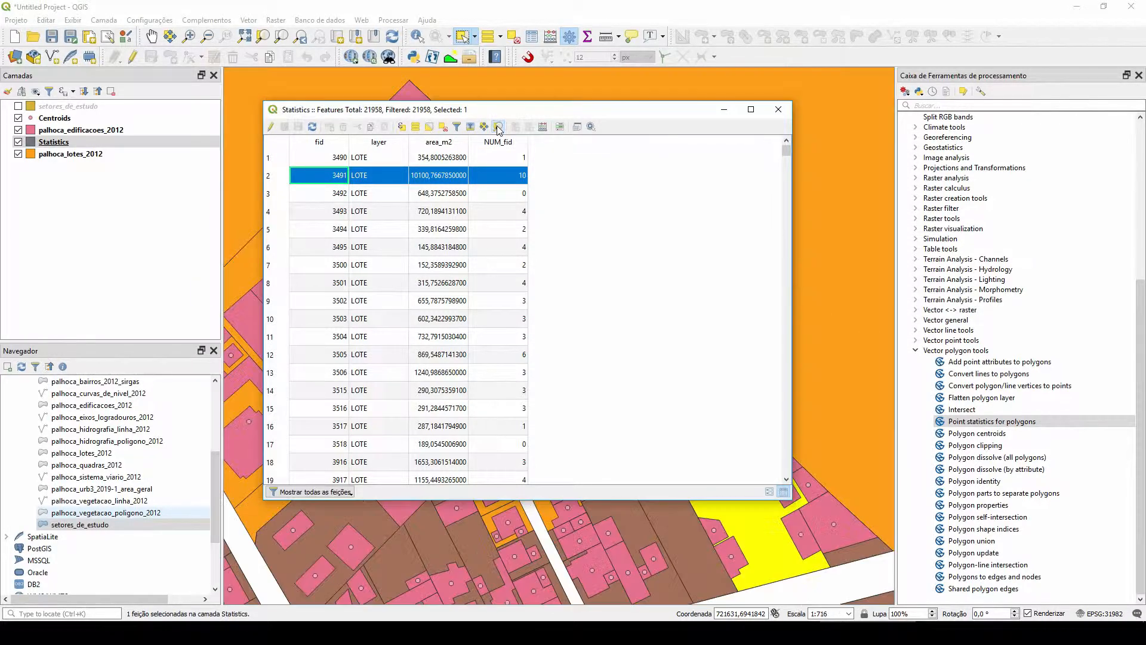
# Minimize the attribute table, hide palhoca_edificacoes_2012, and examine the centroids inside the selected lot
pyautogui.click(732, 111)
pyautogui.scroll(-1, 645, 384)
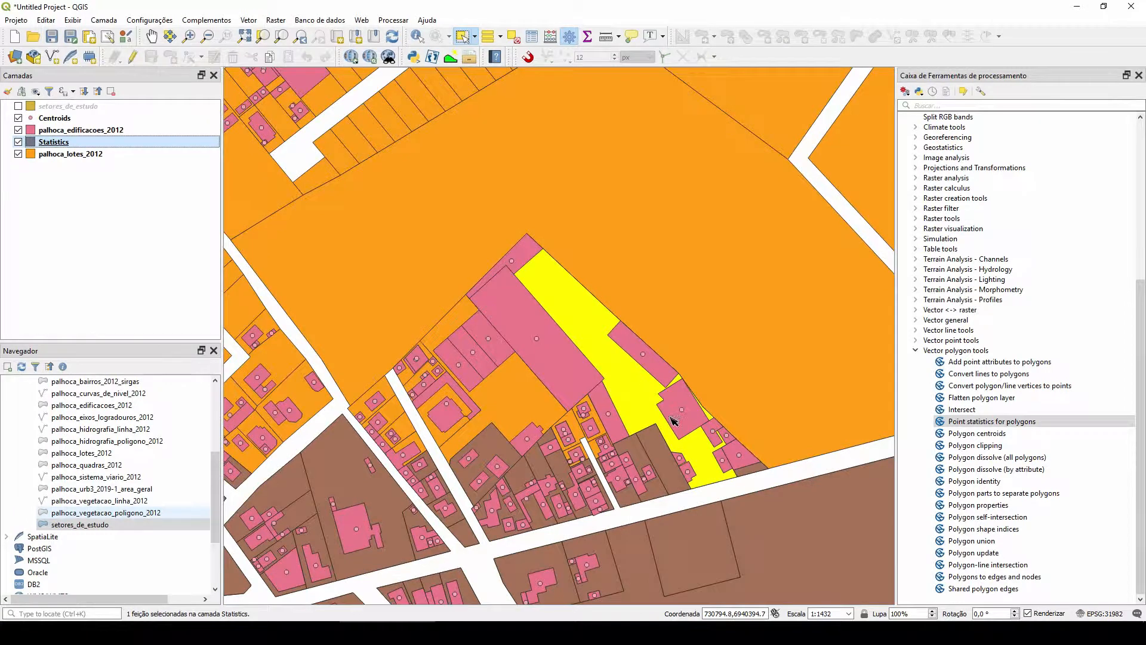
pyautogui.moveTo(673, 419); pyautogui.dragTo(577, 334)
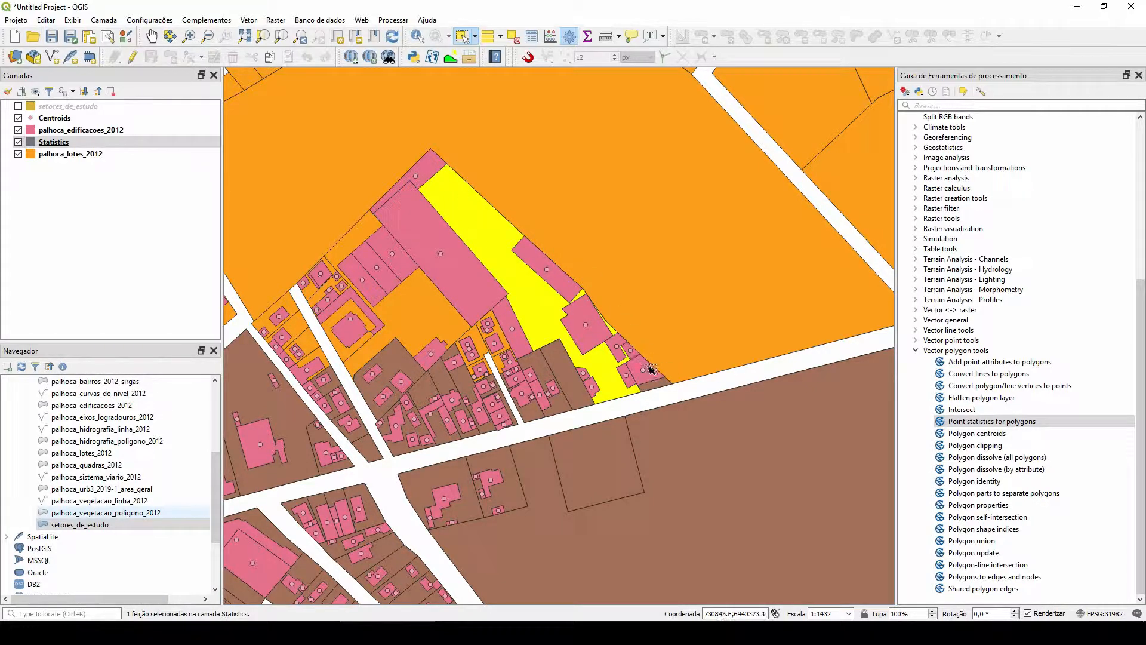
pyautogui.scroll(3, 639, 355)
pyautogui.scroll(-2, 643, 355)
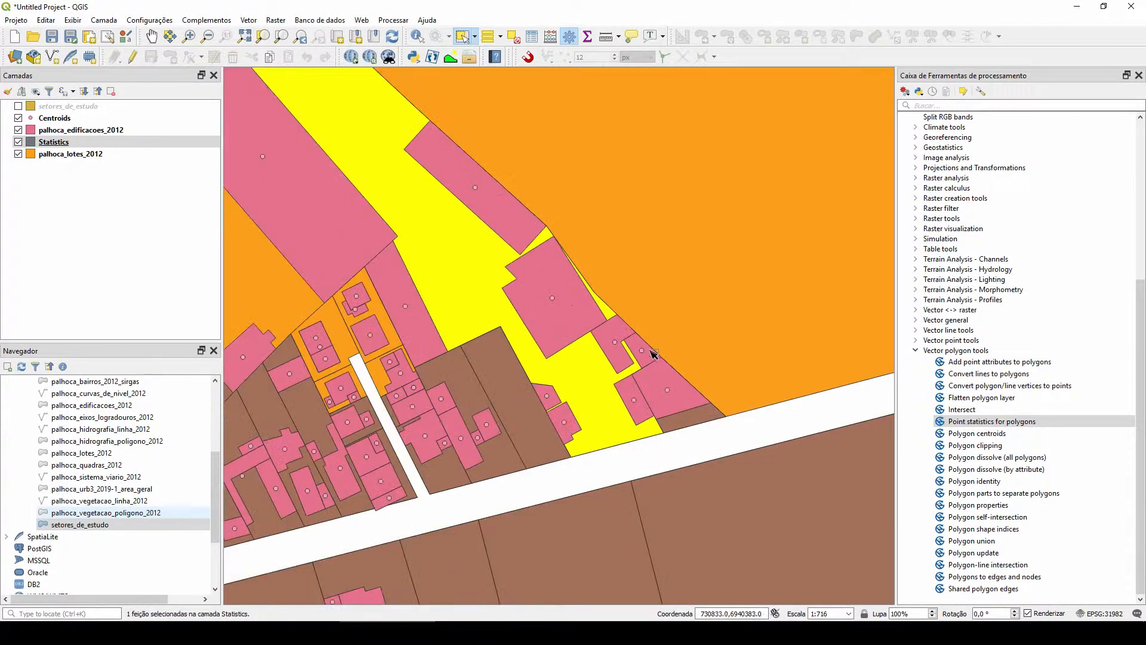
pyautogui.click(18, 130)
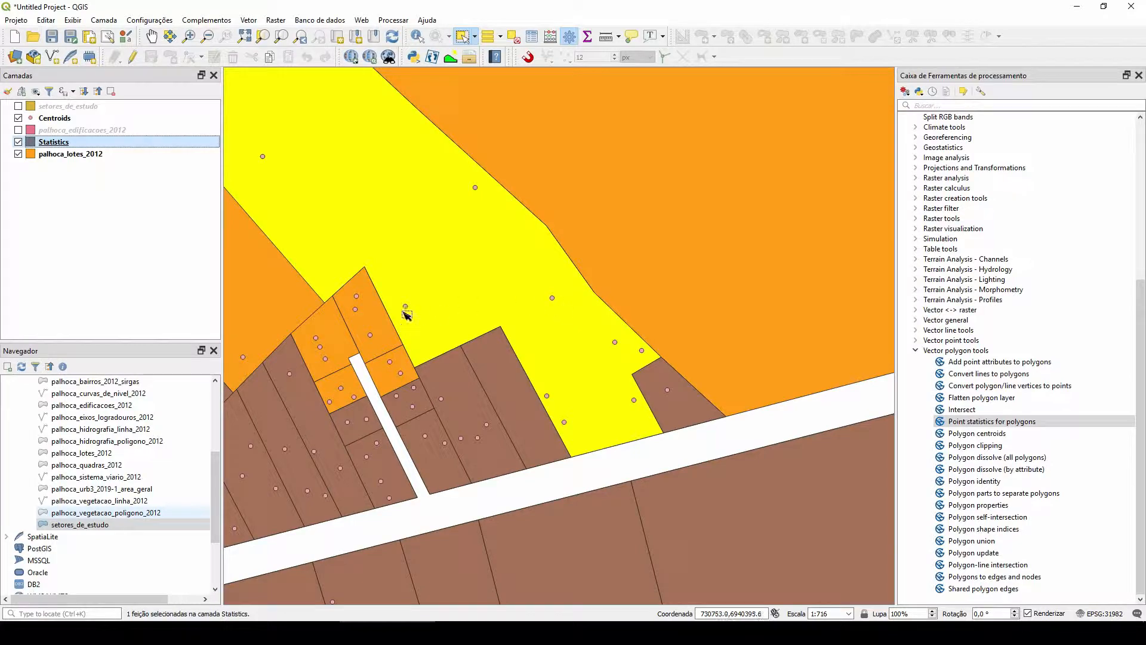
pyautogui.scroll(-1, 422, 187)
pyautogui.scroll(-1, 778, 380)
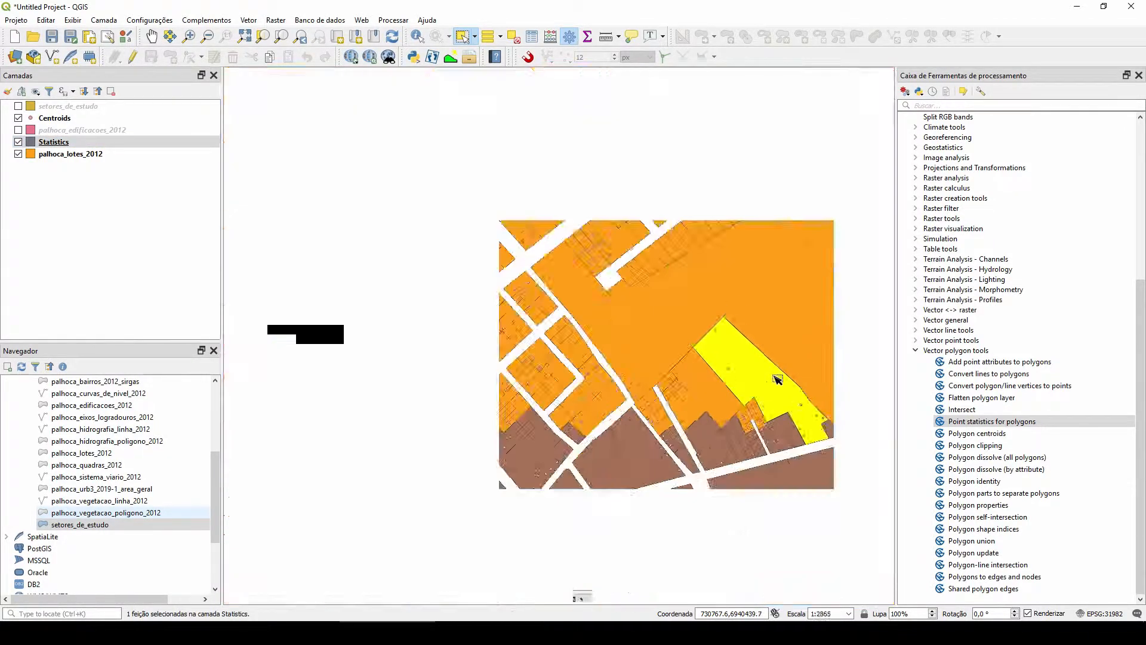
pyautogui.moveTo(777, 379); pyautogui.dragTo(643, 356)
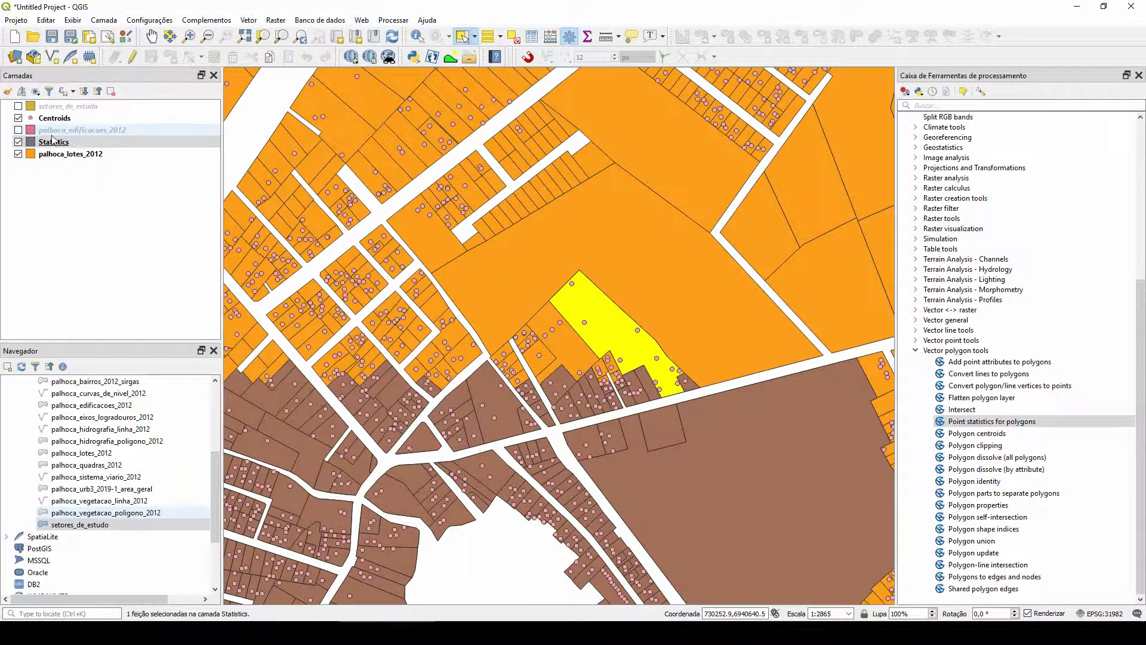
# Clear the feature selections and hide the Centroids and palhoca_lotes_2012 layers, leaving only Statistics displayed
pyautogui.click(18, 118)
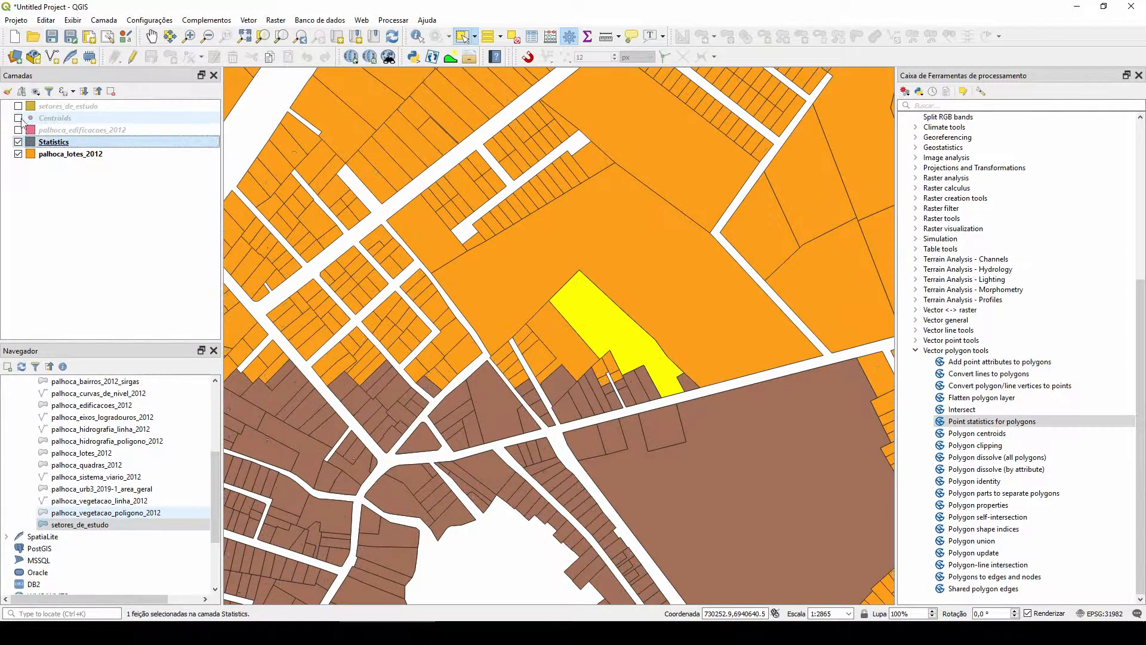
pyautogui.click(513, 37)
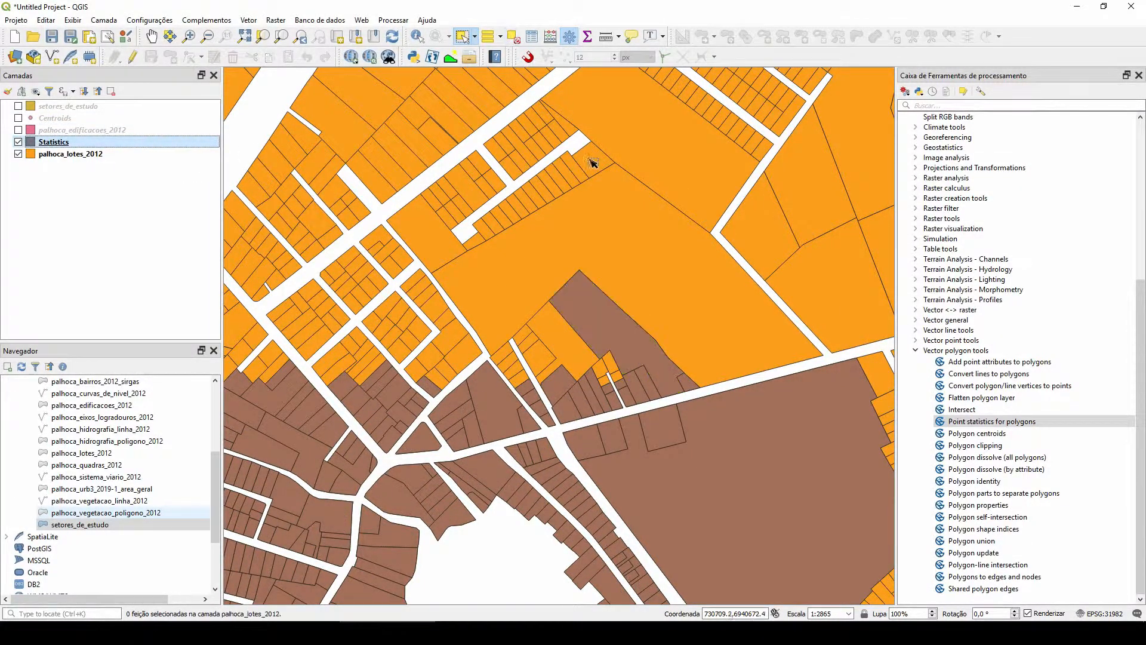
pyautogui.scroll(-3, 627, 271)
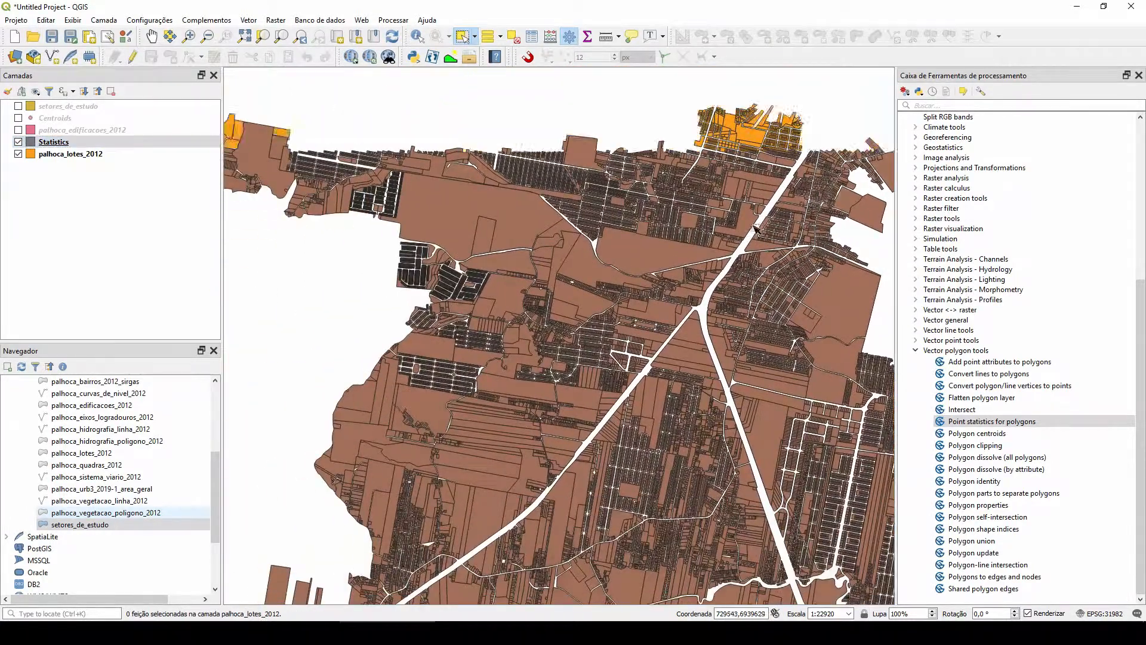
pyautogui.scroll(-1, 478, 182)
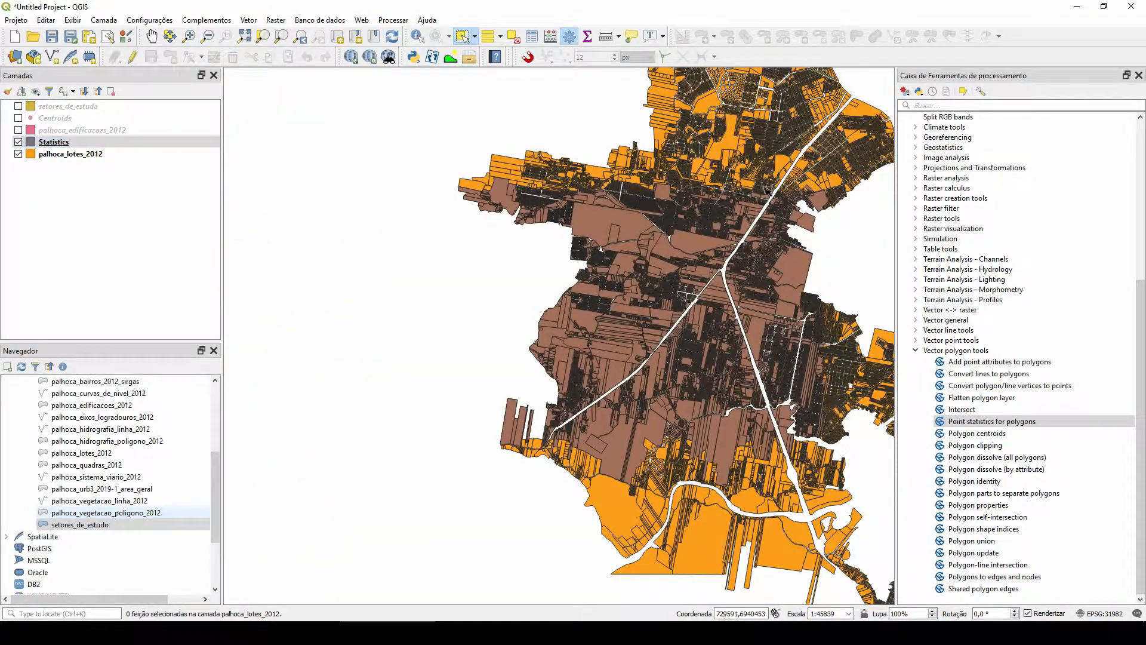
pyautogui.scroll(-1, 551, 258)
pyautogui.scroll(1, 658, 280)
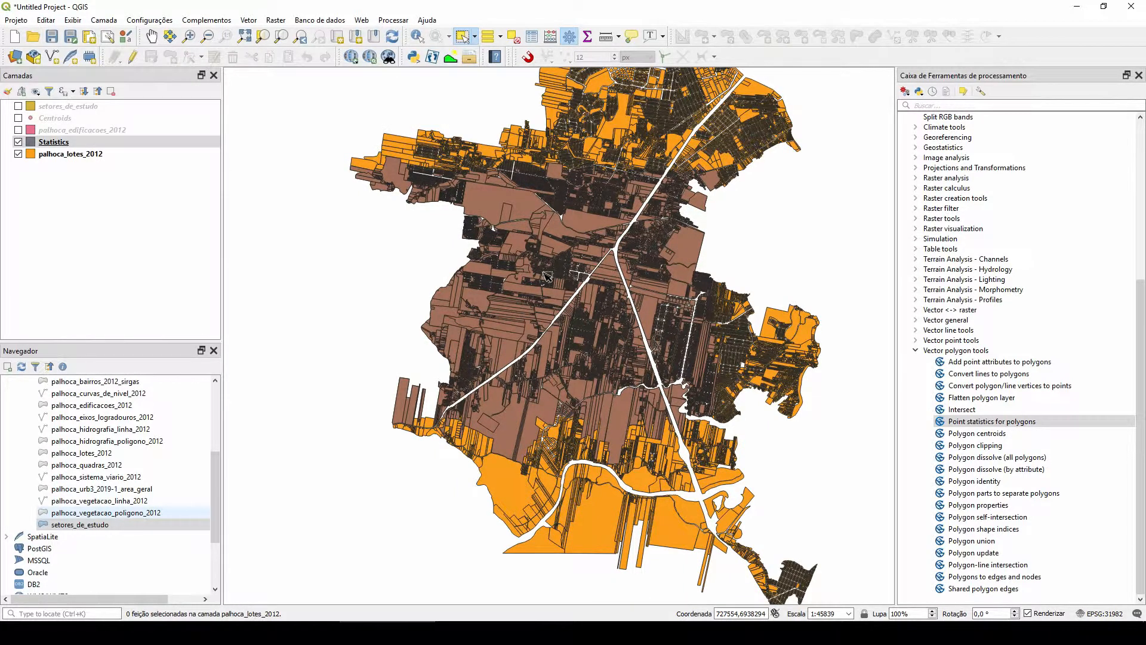
pyautogui.click(18, 154)
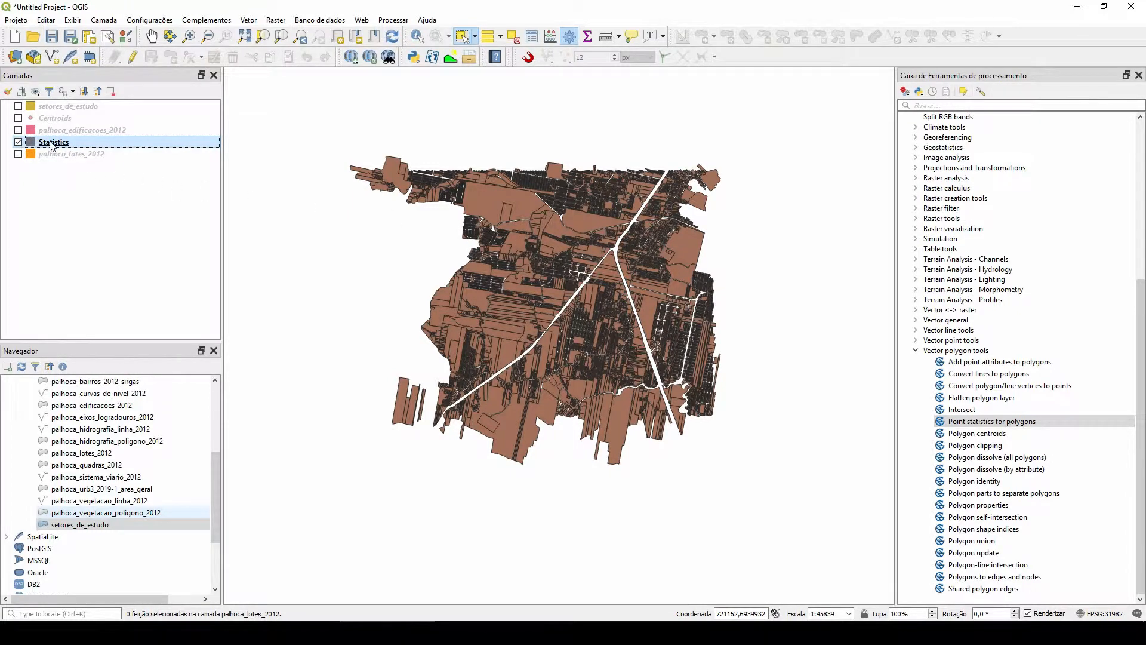
# Change the Statistics layer's symbology to Graduado and manually add a single class with the range 0.0 - 0.0
pyautogui.doubleClick(52, 143)
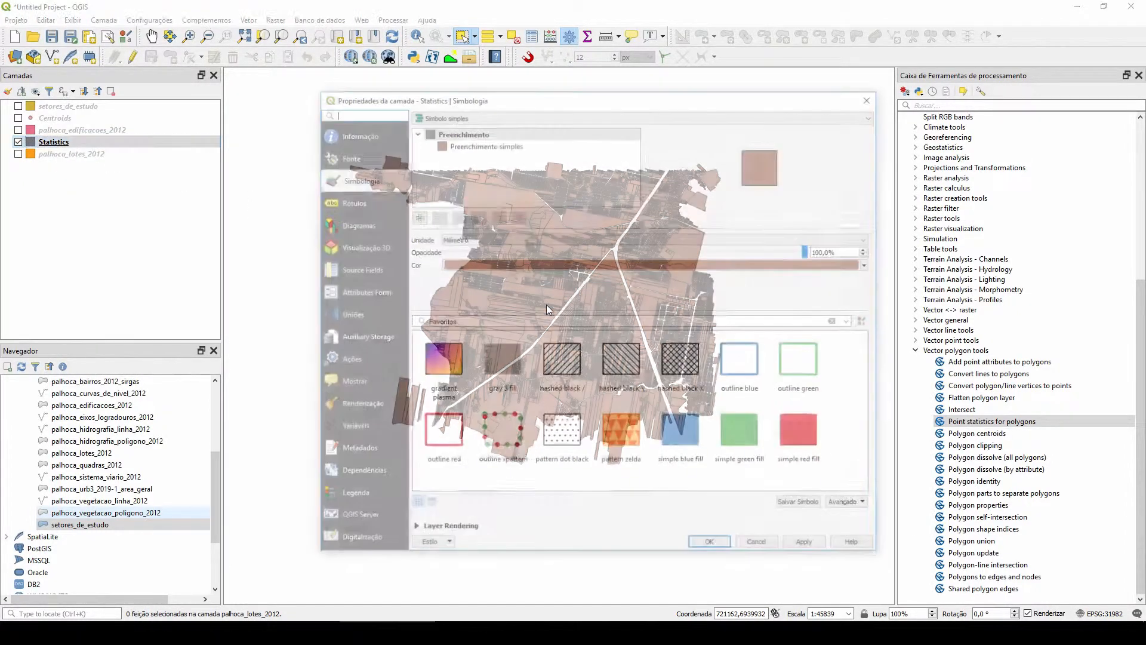
pyautogui.click(507, 114)
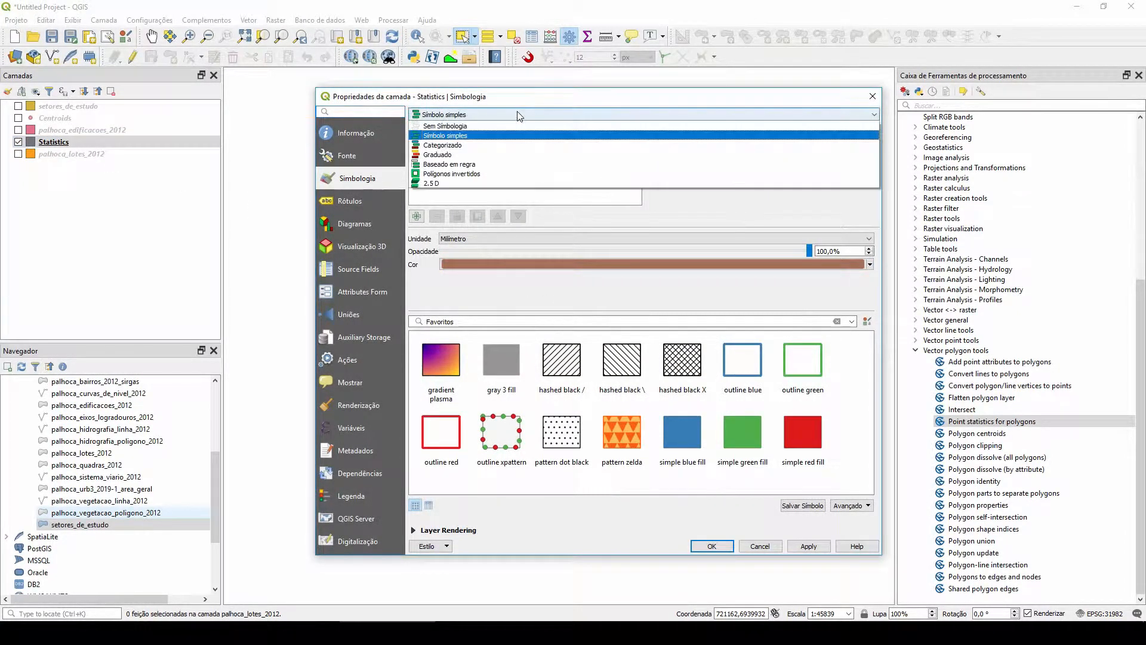
pyautogui.click(495, 154)
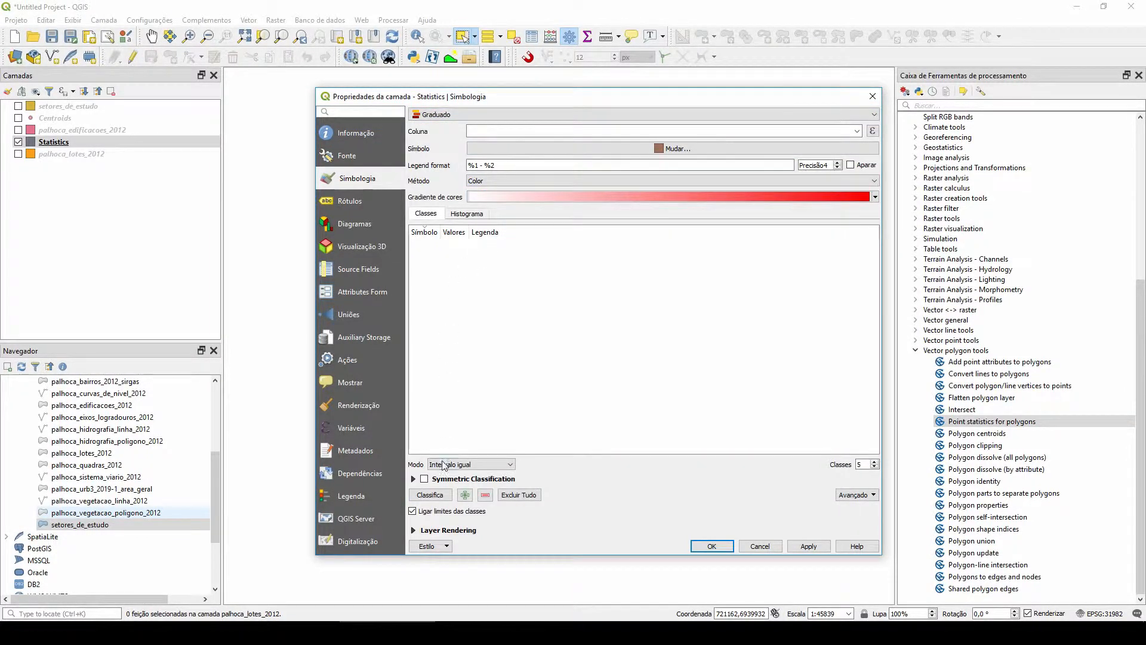
pyautogui.click(469, 495)
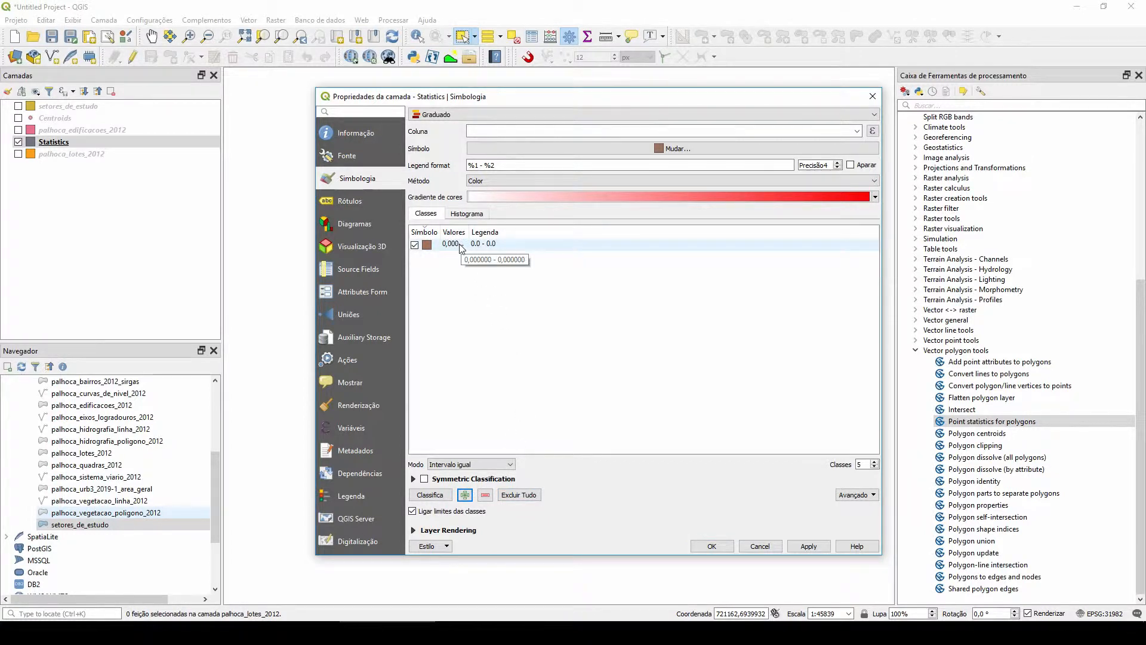
# Set the simple fill of the 0.0 - 0.0 class to grey and accept the Statistics layer properties
pyautogui.doubleClick(427, 245)
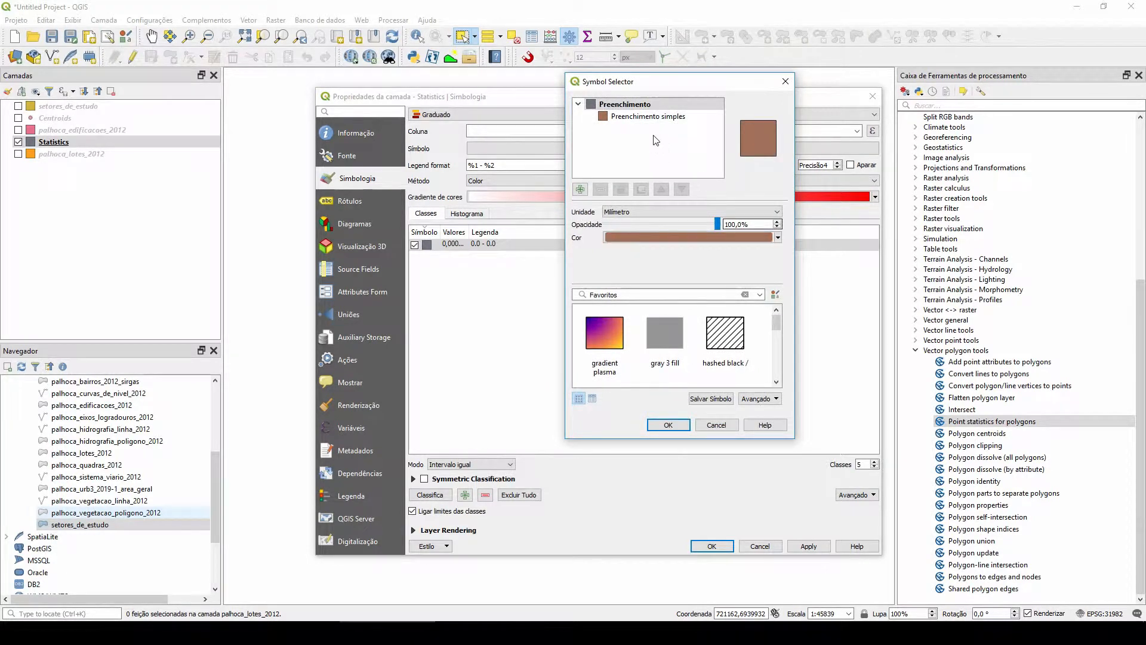
pyautogui.click(654, 117)
pyautogui.click(773, 233)
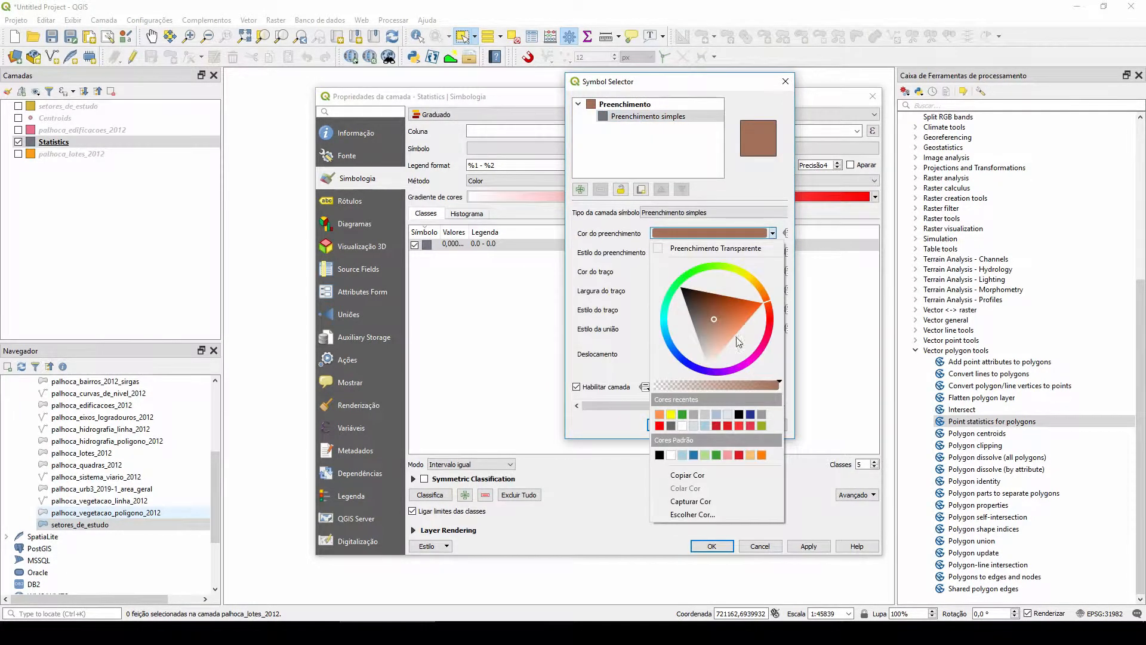
pyautogui.click(694, 415)
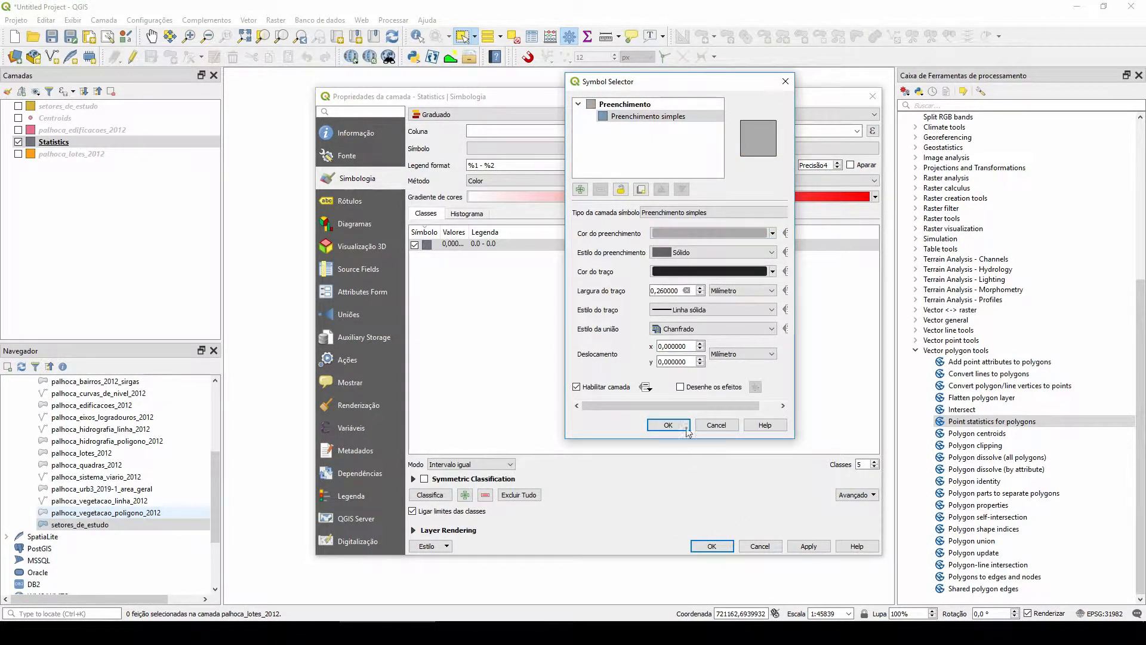
pyautogui.click(686, 427)
pyautogui.click(720, 545)
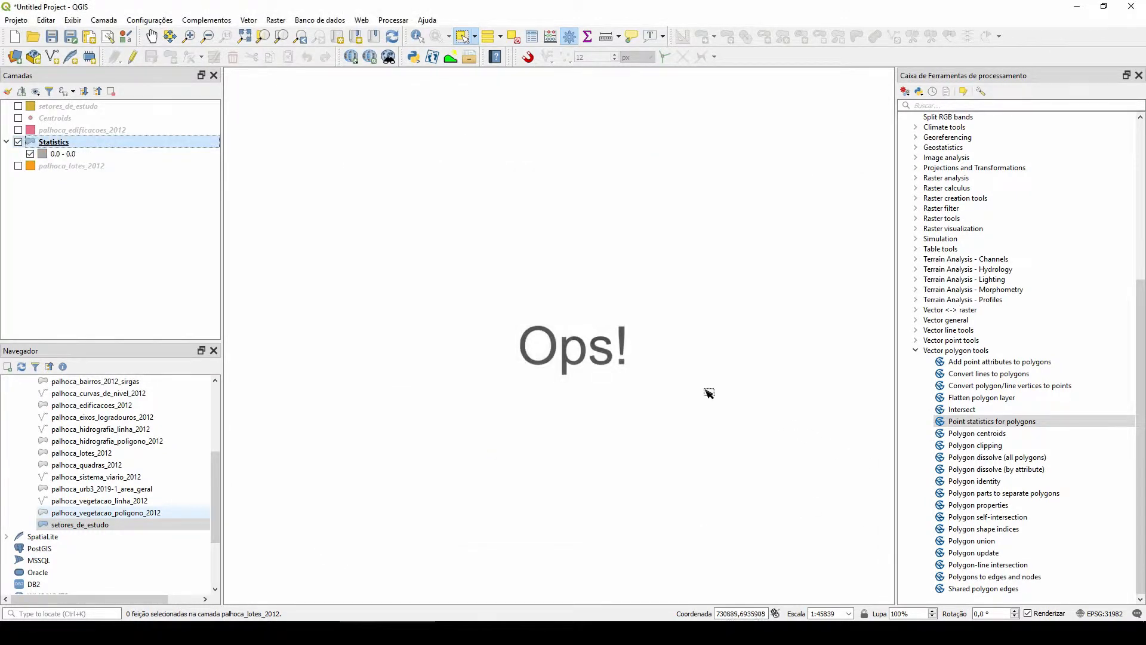
# Show the palhoca_lotes_2012 layer and check the map for lots drawn by the Statistics class
pyautogui.click(18, 166)
pyautogui.scroll(1, 607, 264)
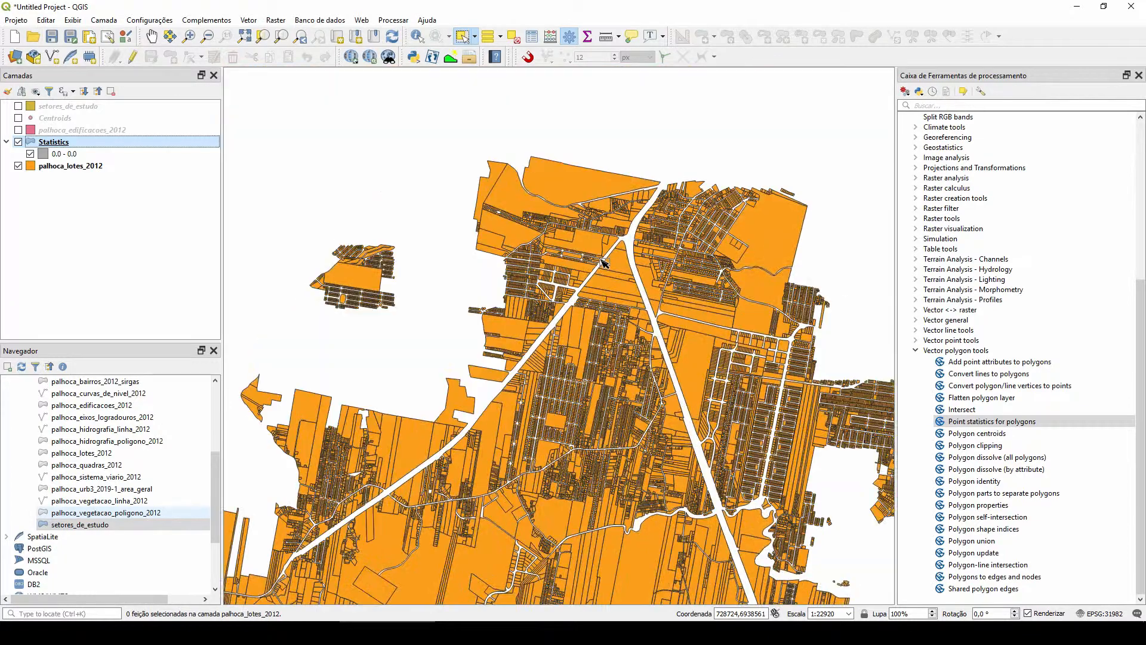
pyautogui.scroll(1, 612, 265)
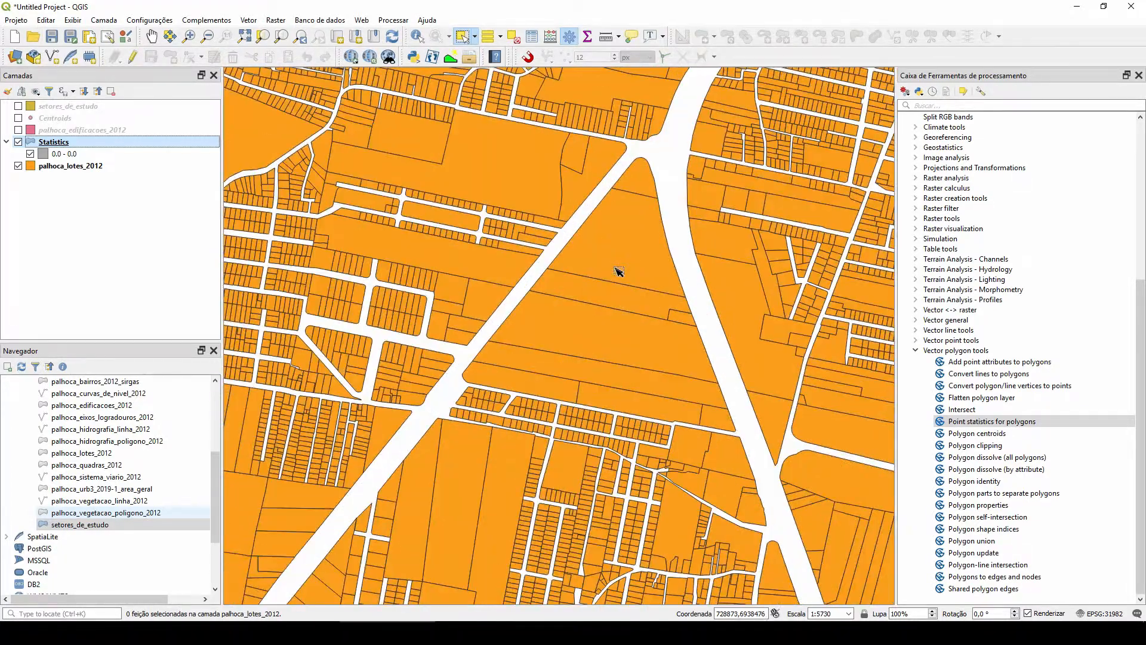
pyautogui.scroll(-1, 619, 274)
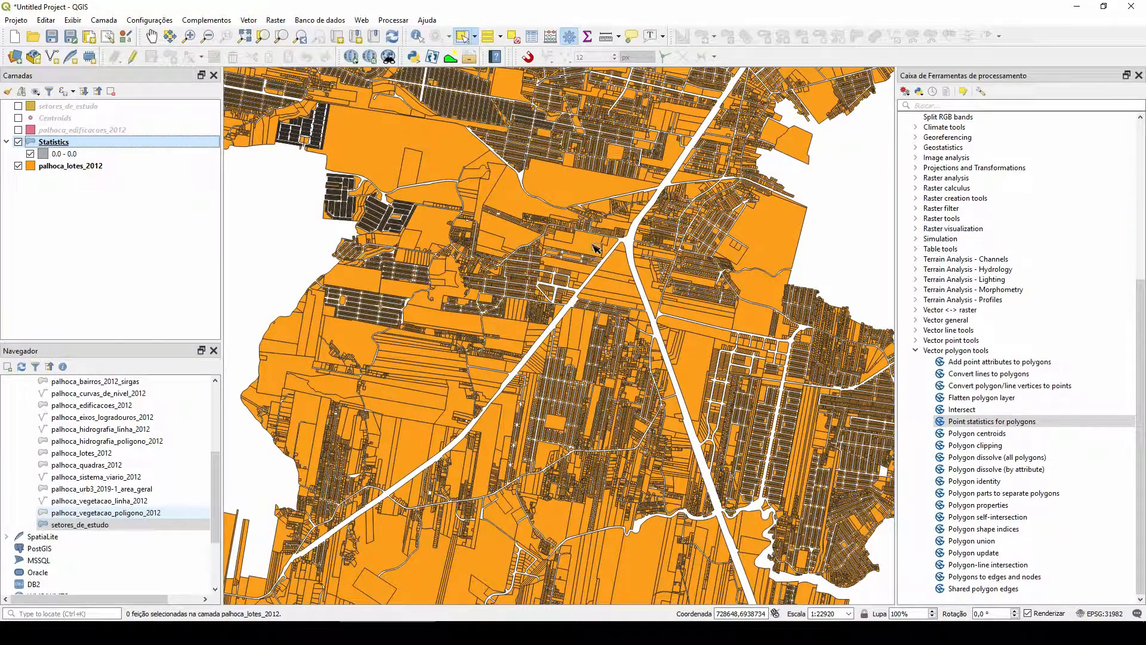
pyautogui.scroll(-1, 597, 251)
pyautogui.scroll(1, 600, 254)
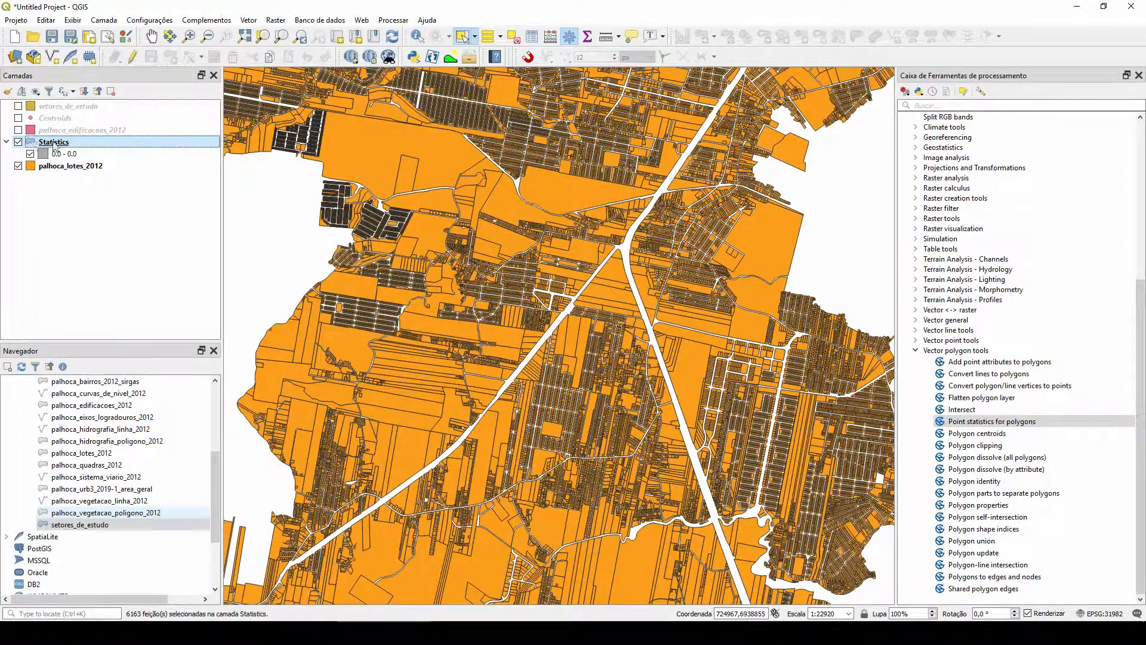
pyautogui.scroll(-1, 518, 276)
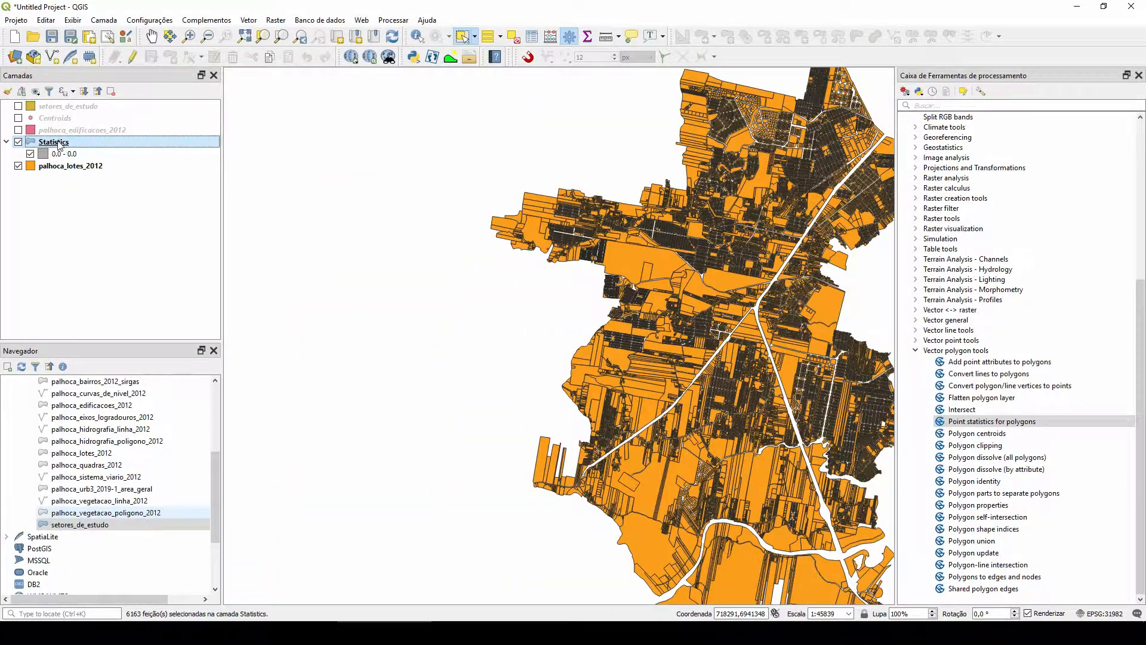
# Set the Statistics layer's graduated classification column to NUM_fid and apply the symbology
pyautogui.doubleClick(60, 143)
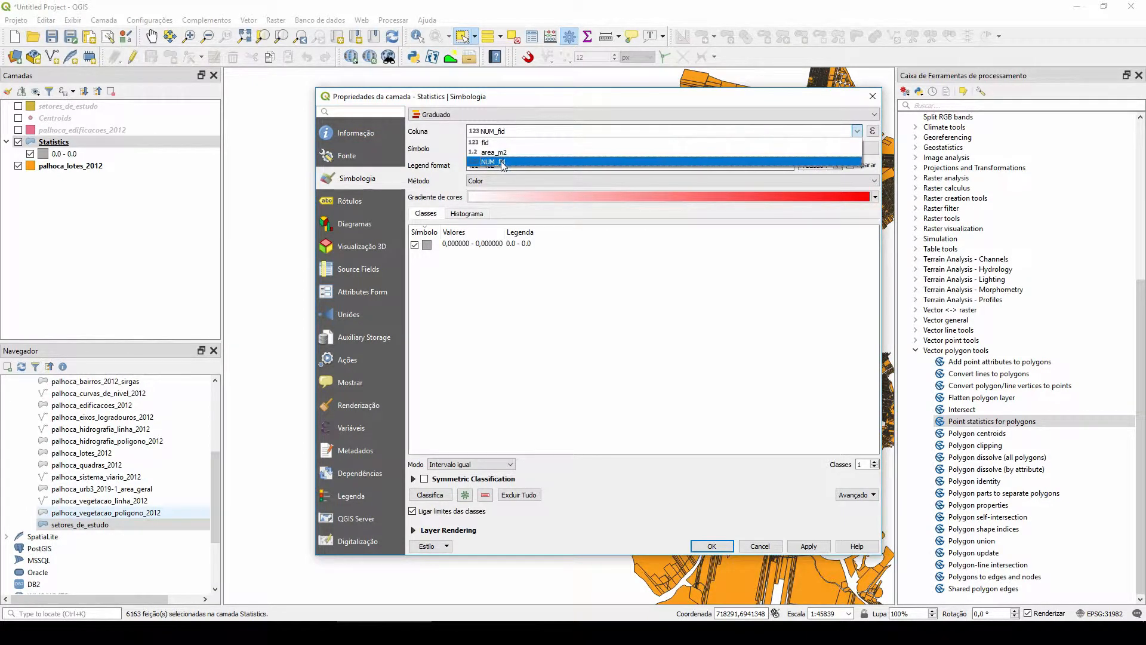
pyautogui.click(502, 161)
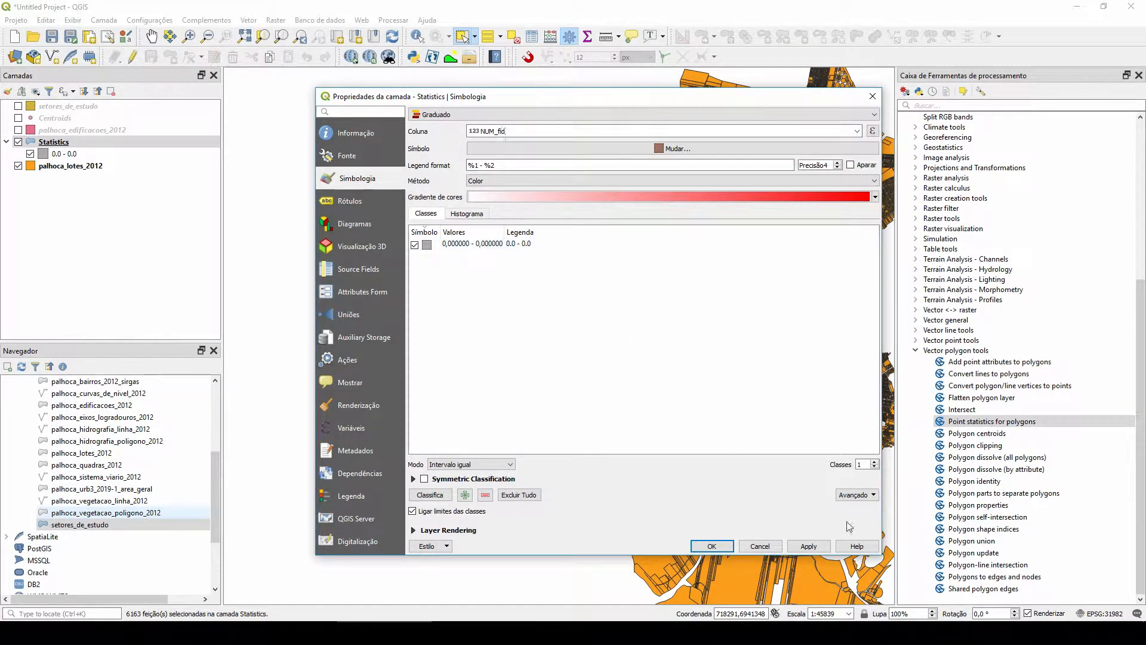
pyautogui.click(812, 546)
pyautogui.moveTo(477, 96); pyautogui.dragTo(282, 67)
pyautogui.click(516, 517)
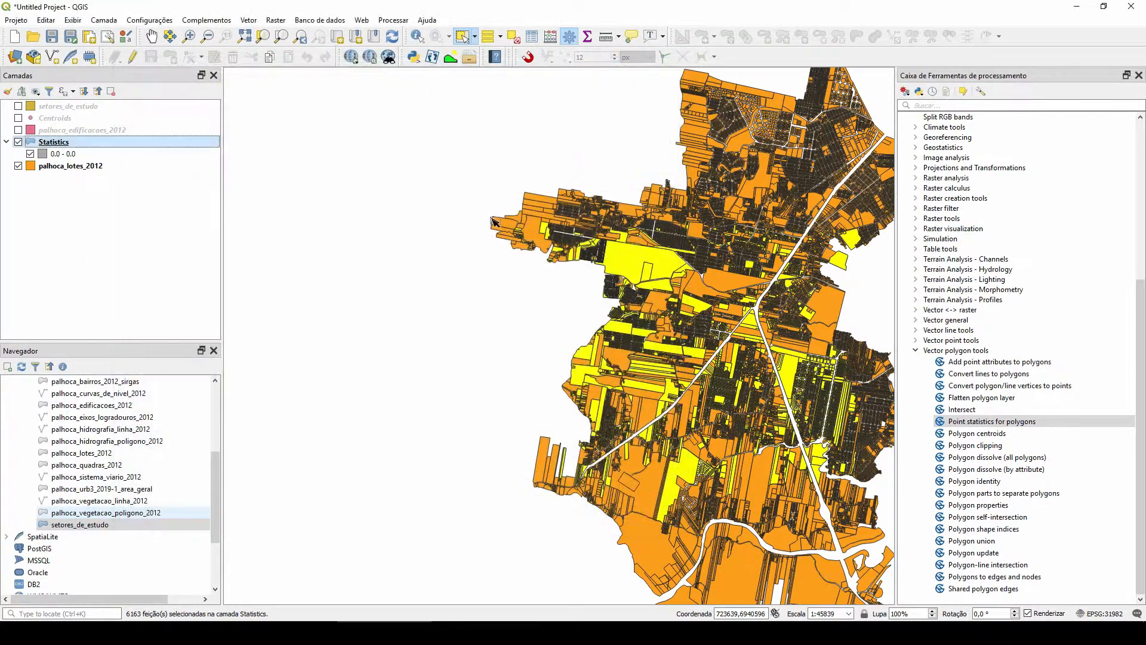
# Clear the feature selection and examine how the grey Statistics lots are distributed among the orange lots
pyautogui.click(516, 37)
pyautogui.moveTo(558, 356); pyautogui.dragTo(414, 315)
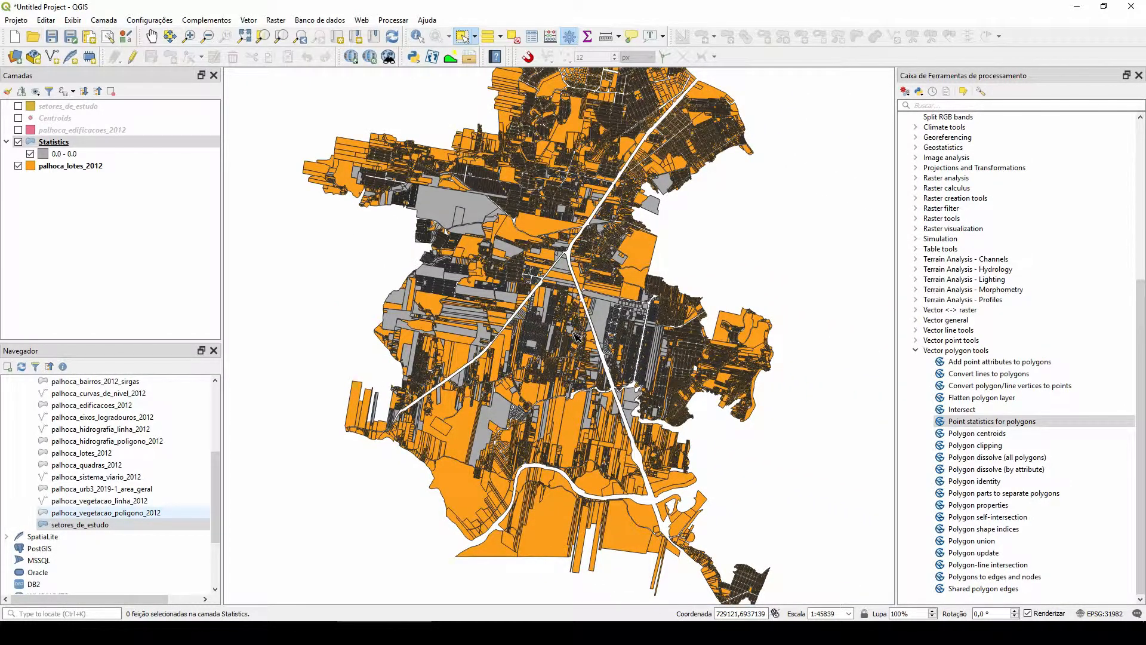
pyautogui.scroll(2, 621, 352)
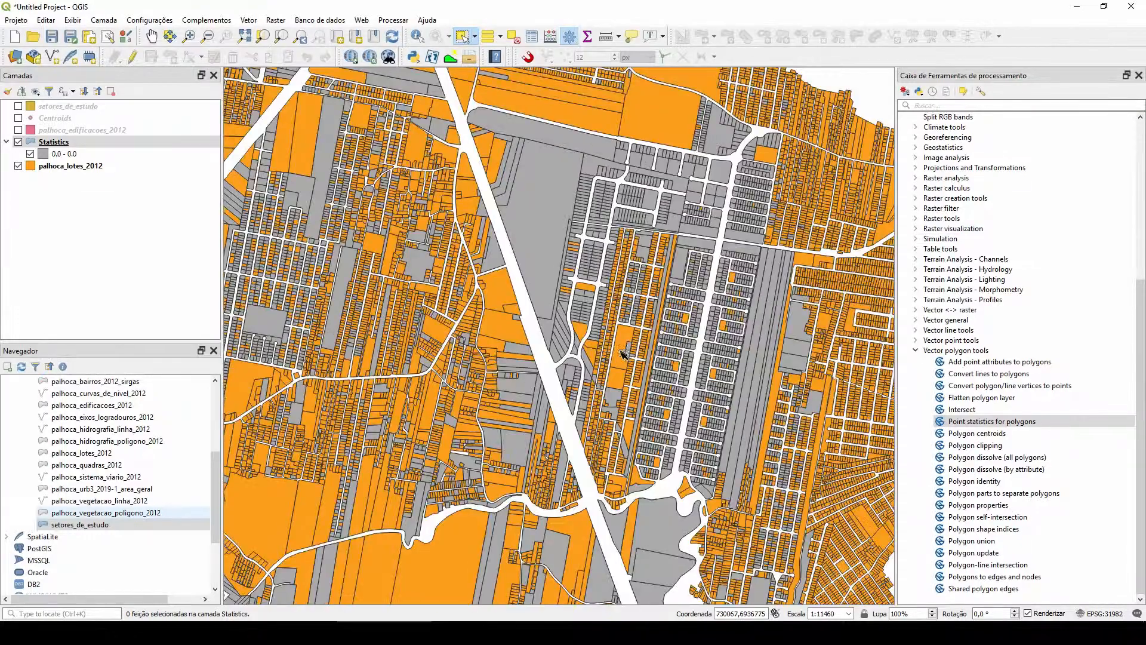
pyautogui.moveTo(552, 289); pyautogui.dragTo(742, 315)
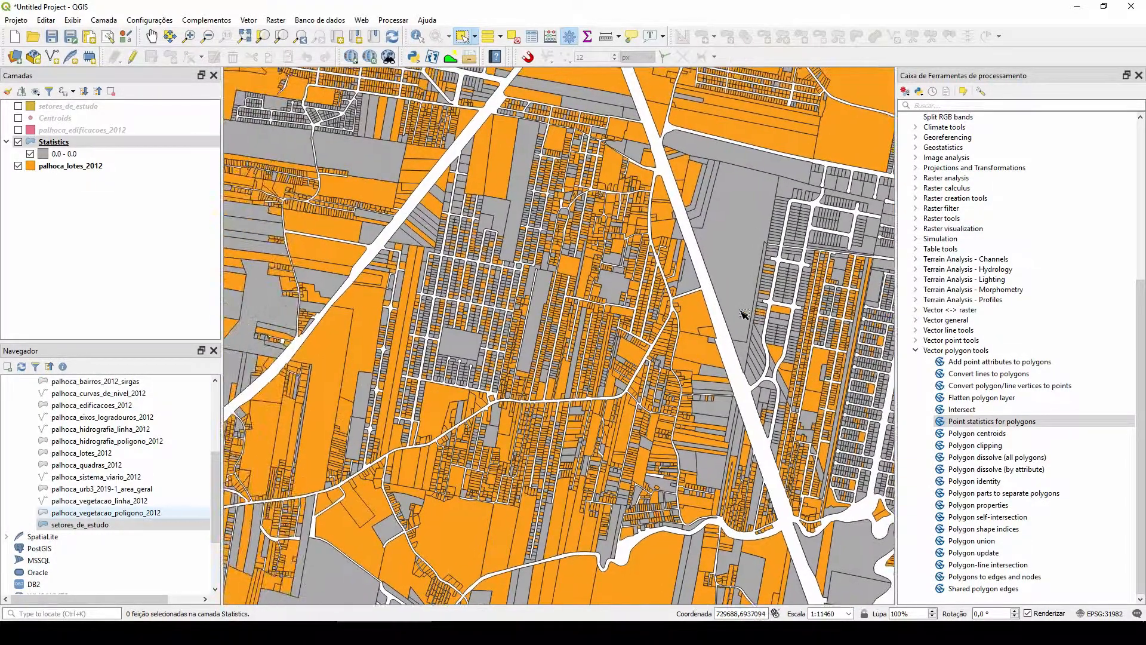
pyautogui.scroll(1, 488, 268)
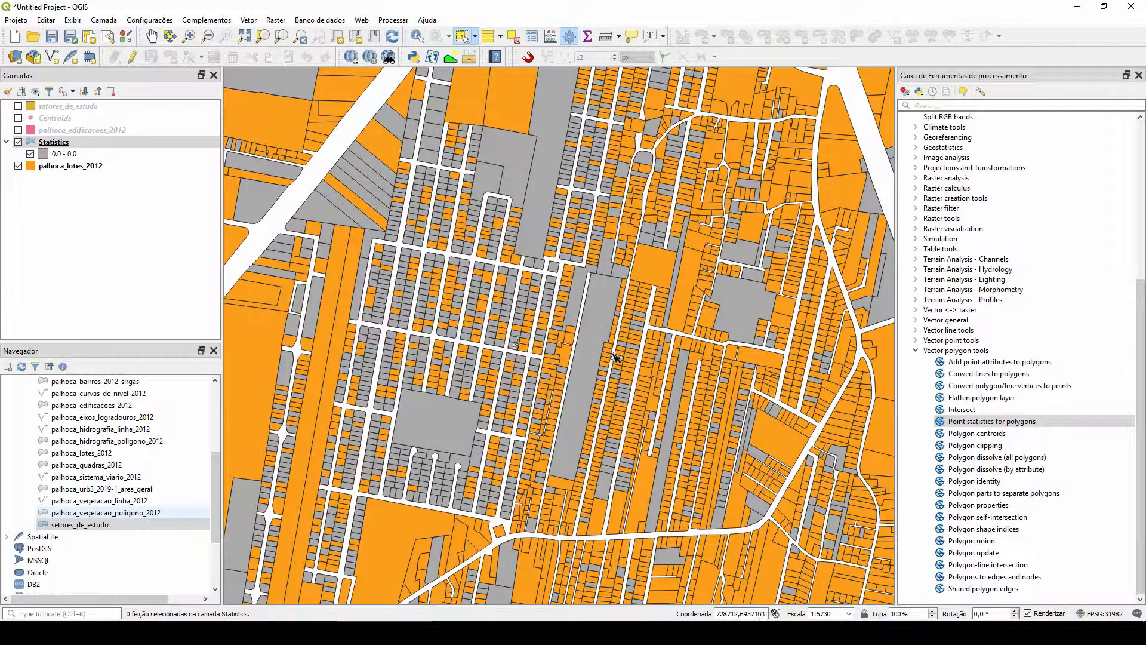
pyautogui.moveTo(488, 420); pyautogui.dragTo(526, 316)
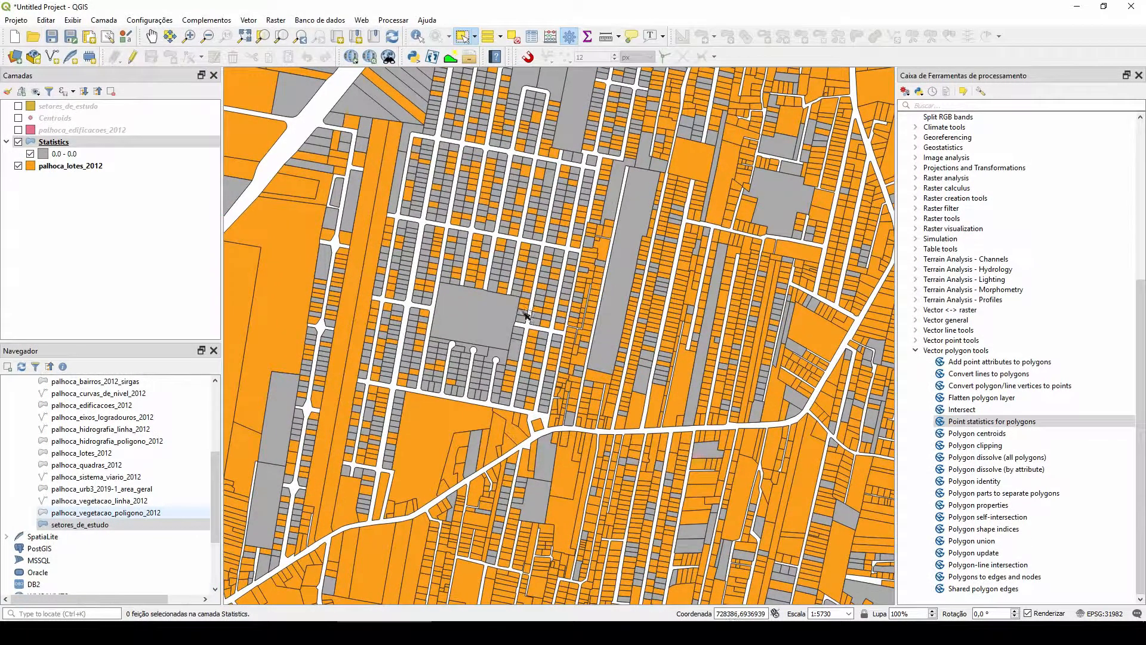
pyautogui.moveTo(444, 260); pyautogui.dragTo(545, 317)
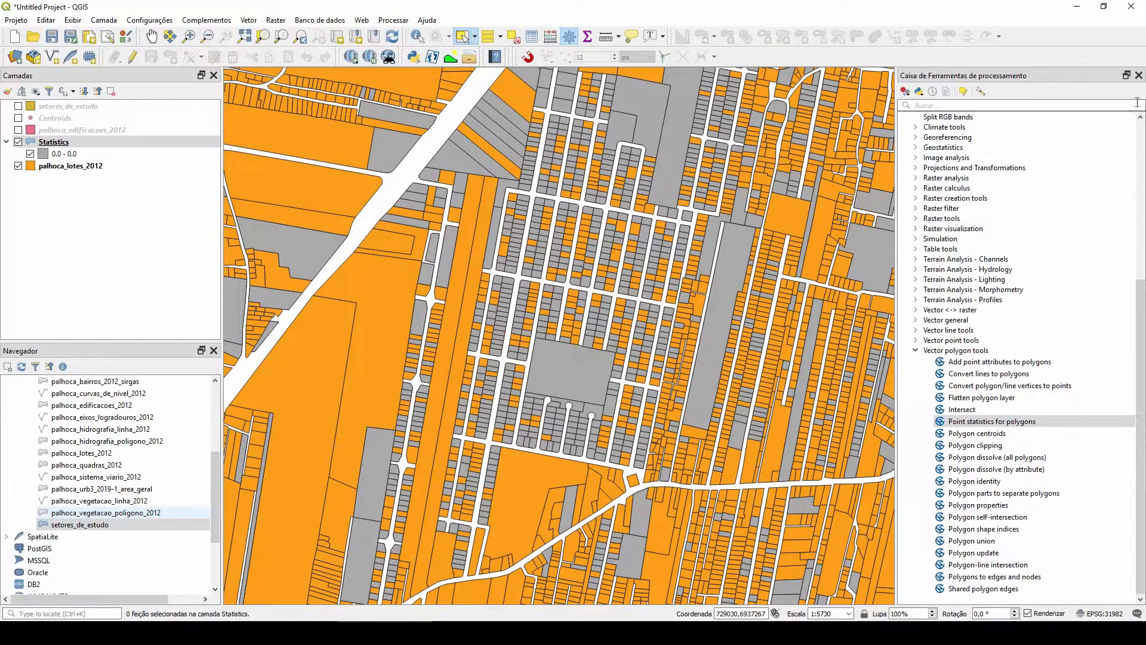
# Close the processing toolbox and show the palhoca_edificacoes_2012 layer over the lots
pyautogui.click(1138, 76)
pyautogui.scroll(-1, 707, 330)
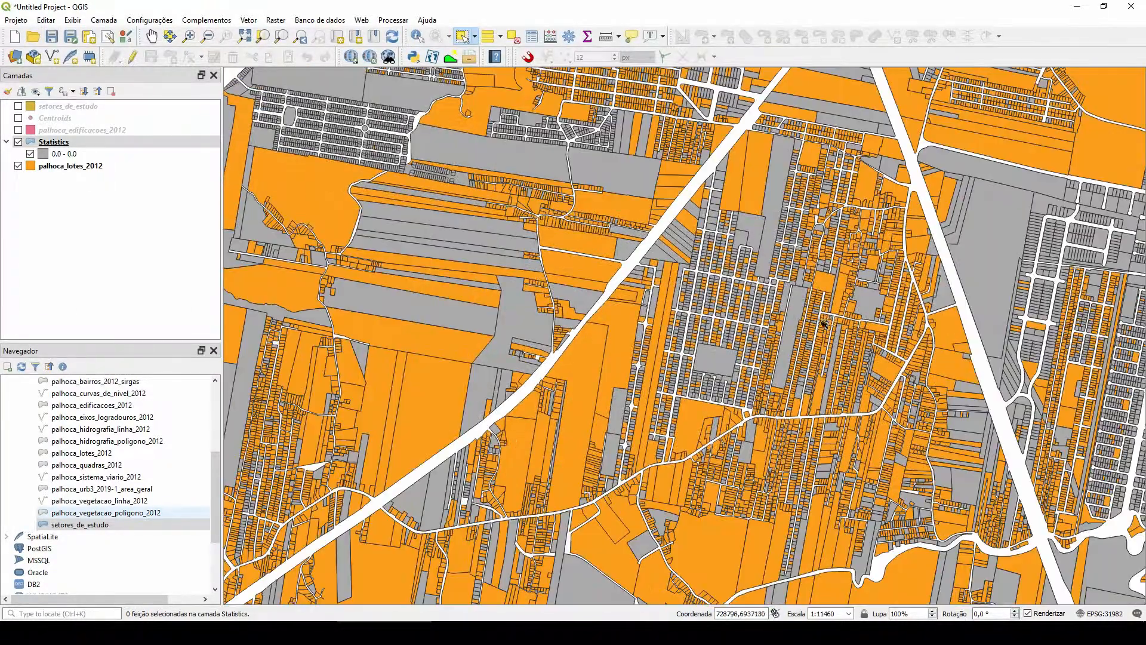
pyautogui.click(19, 131)
# Compare the building footprints with the grey and orange lots across several blocks
pyautogui.scroll(3, 596, 341)
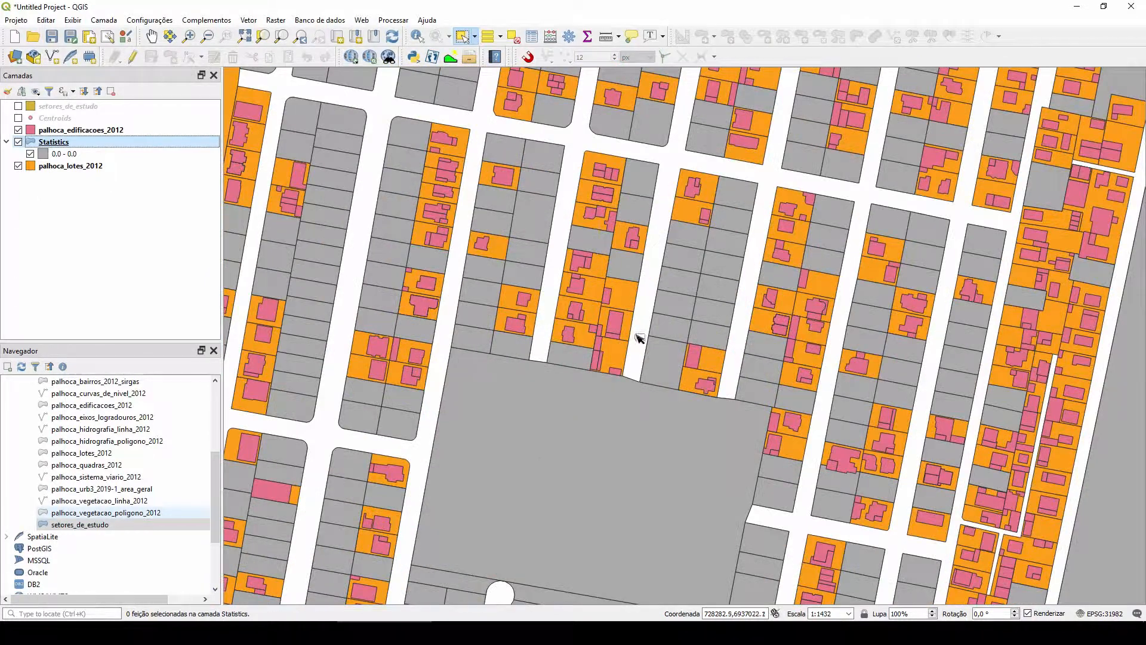
pyautogui.moveTo(734, 186); pyautogui.dragTo(609, 322)
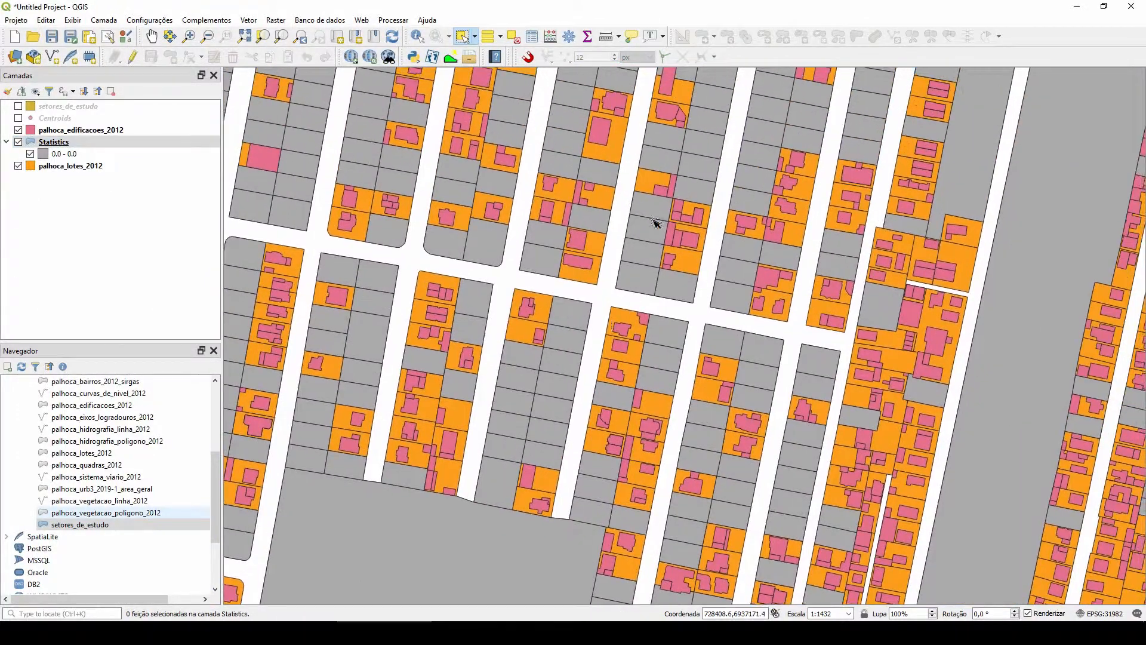
pyautogui.moveTo(703, 142); pyautogui.dragTo(664, 235)
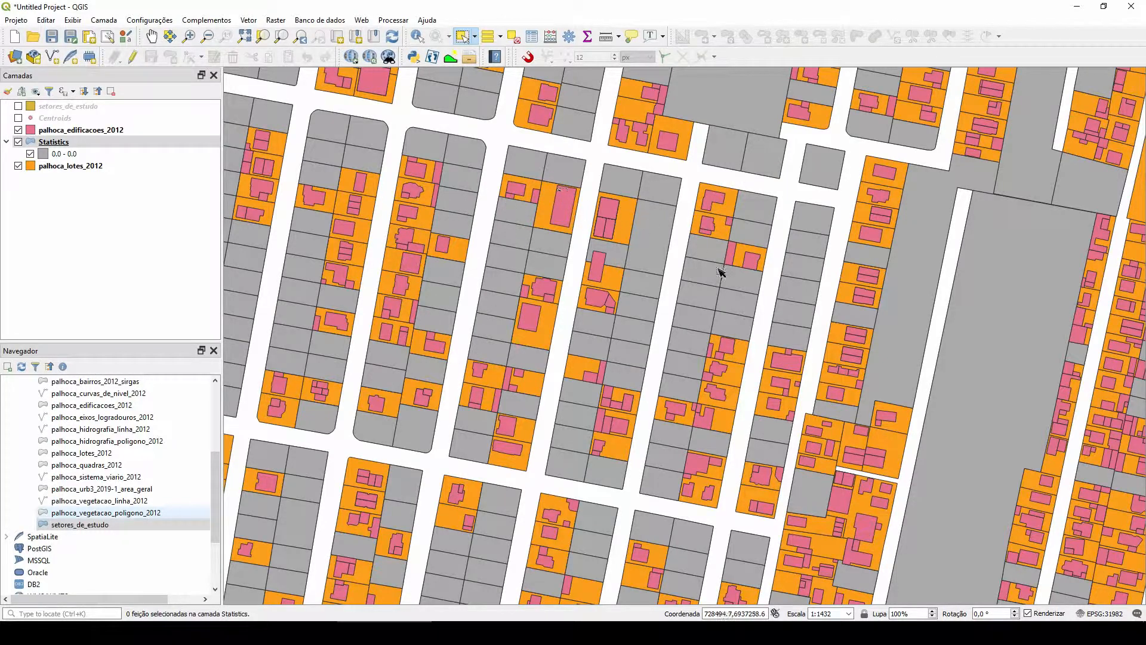
pyautogui.scroll(-1, 720, 272)
pyautogui.moveTo(647, 391); pyautogui.dragTo(665, 173)
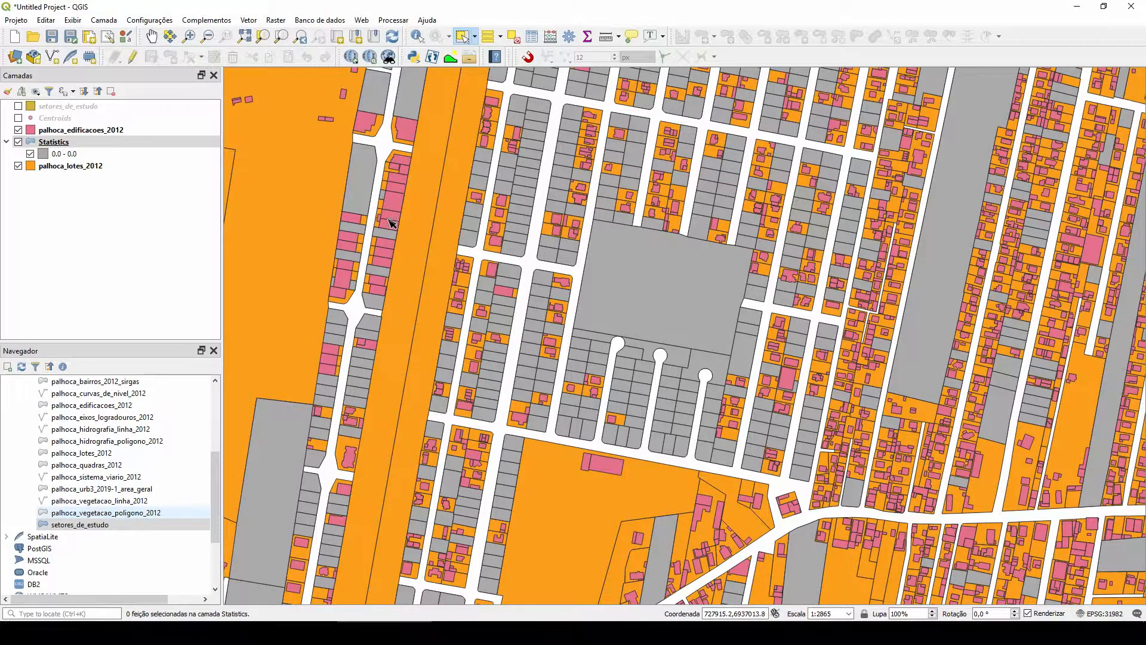
pyautogui.moveTo(392, 223); pyautogui.dragTo(525, 242)
pyautogui.scroll(-2, 532, 243)
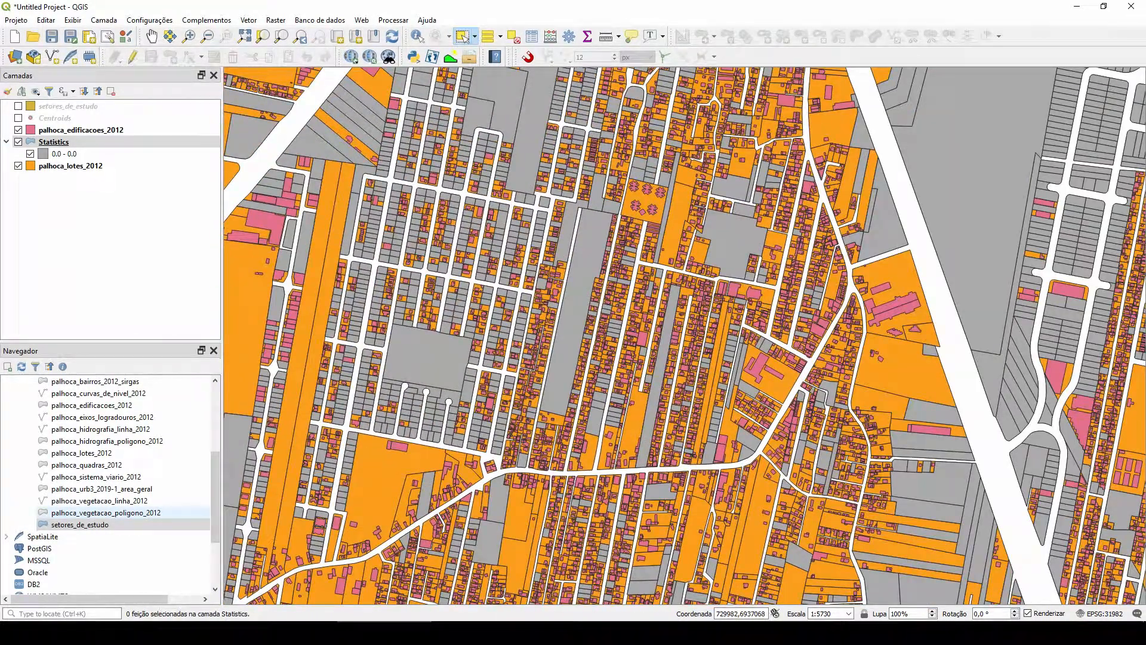
# Open the vector export settings for the Statistics layer, review them, and close without saving
pyautogui.rightClick(57, 144)
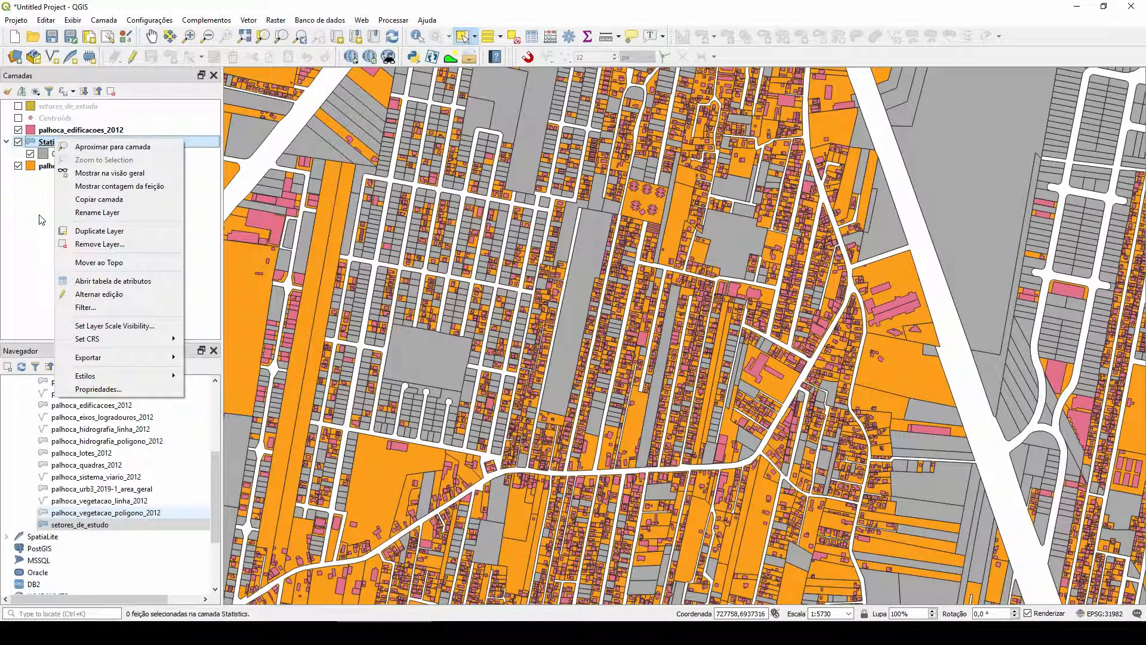
pyautogui.moveTo(120, 357)
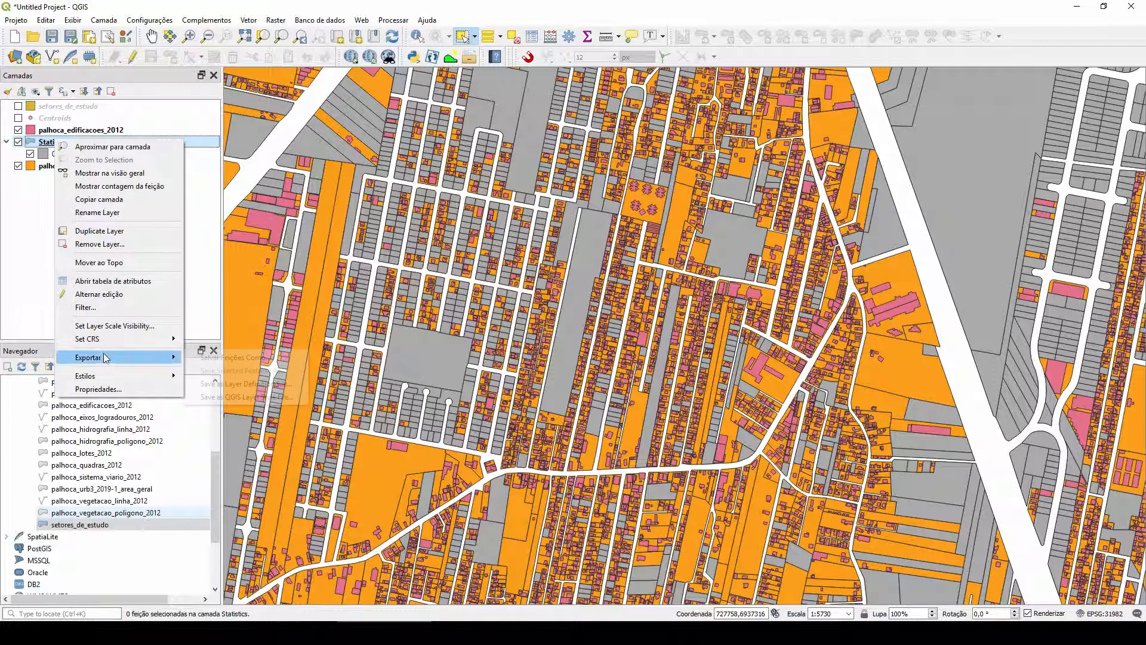
pyautogui.click(237, 358)
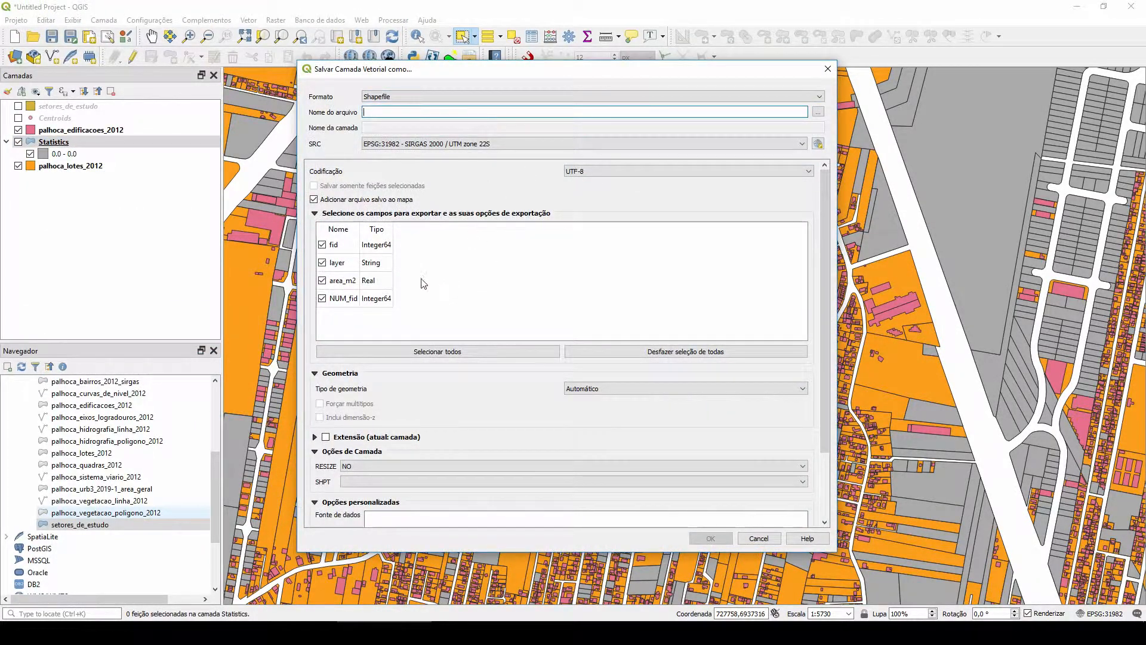
pyautogui.click(760, 539)
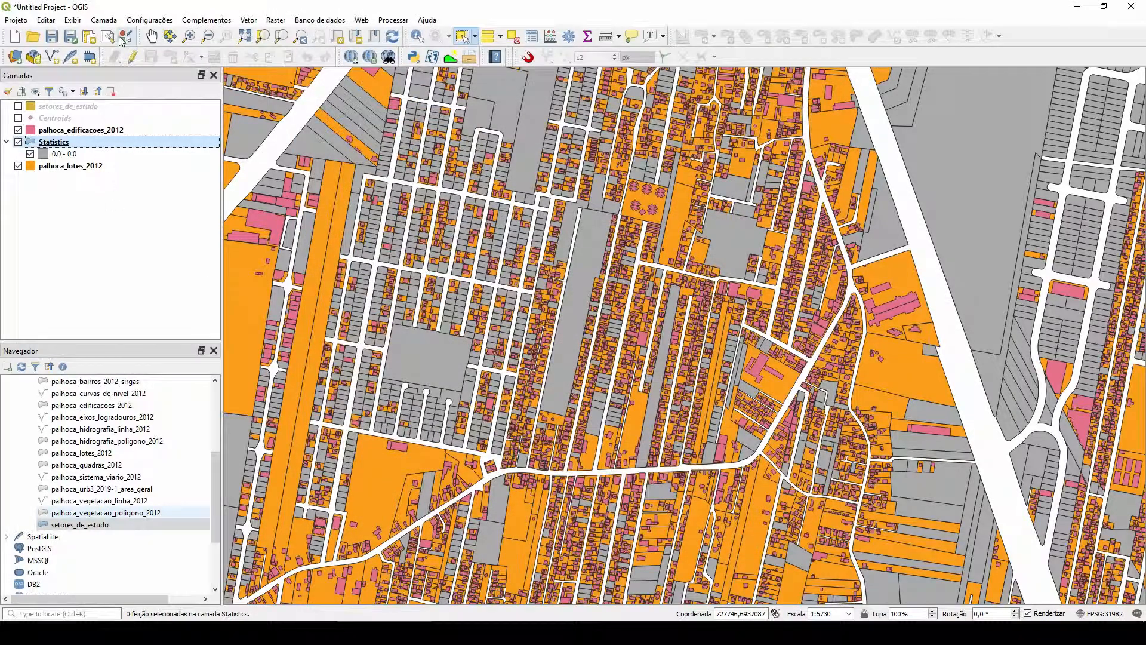